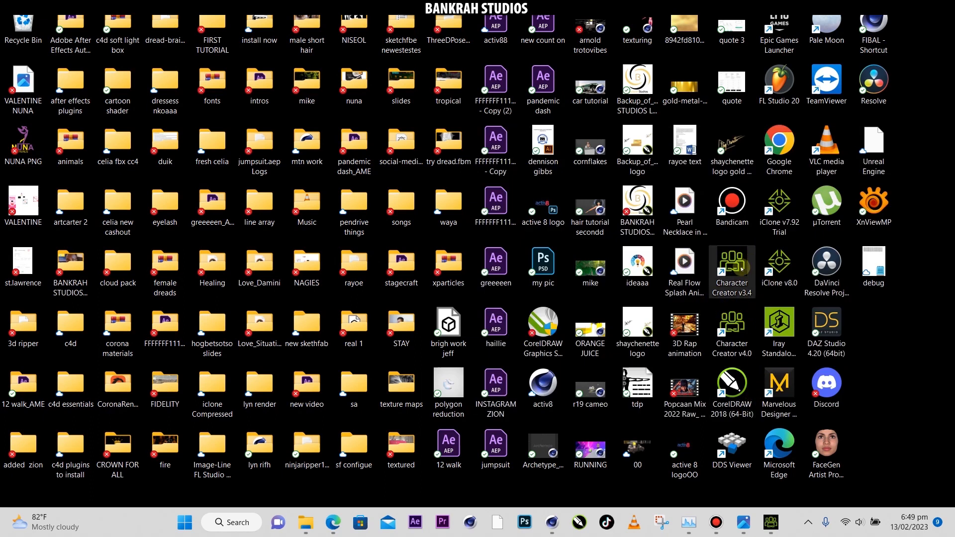
- Launch Character Creator v3.4 and open the Headshot plug-in
double_click(742, 269)
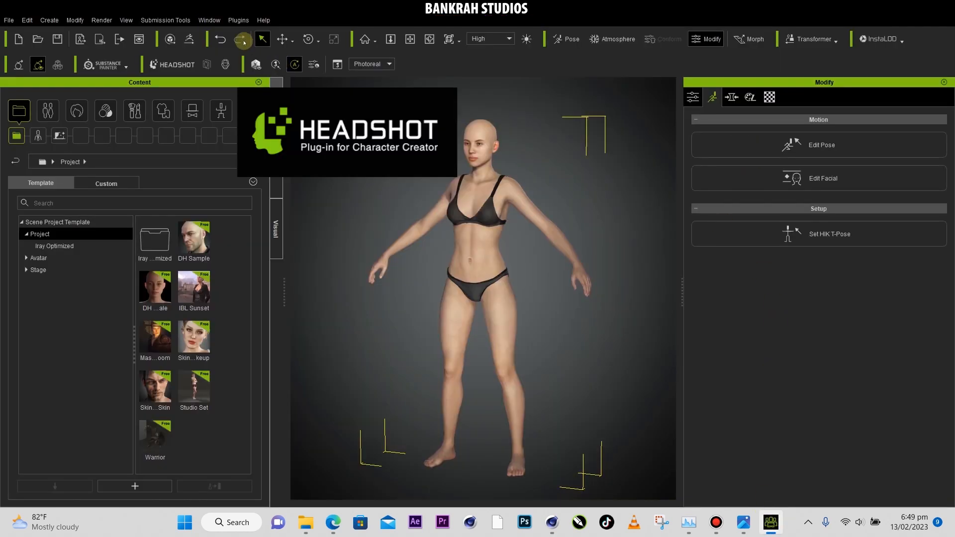
left_click(239, 20)
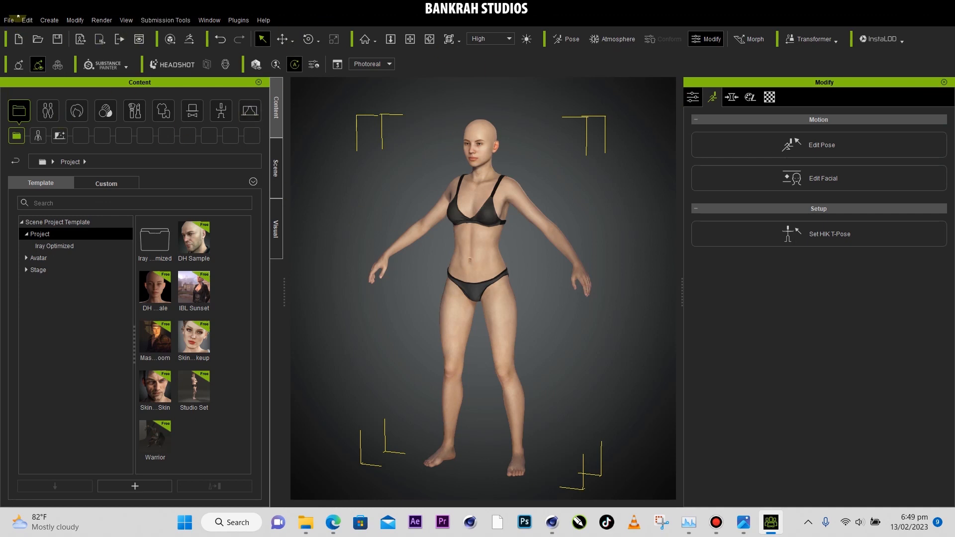
left_click(239, 20)
mouse_move(298, 60)
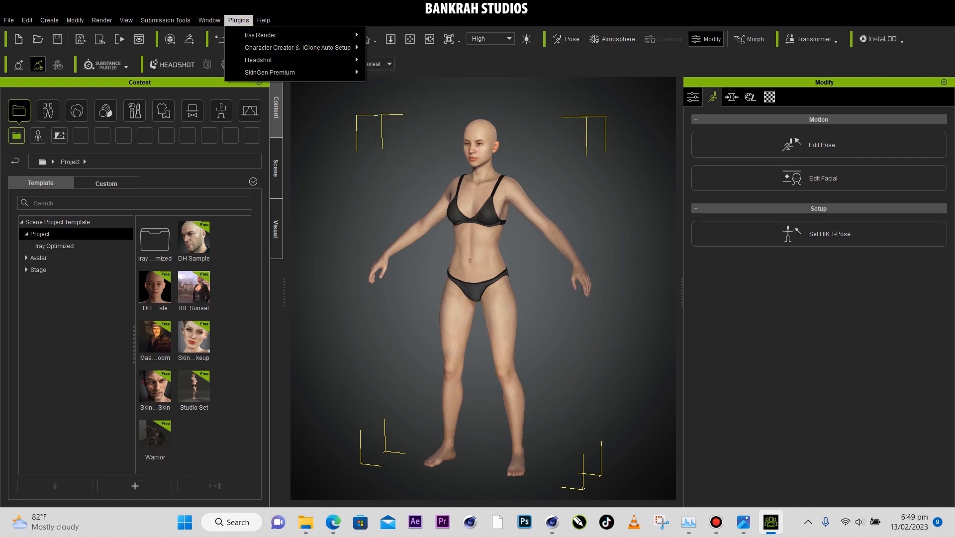
key("Escape")
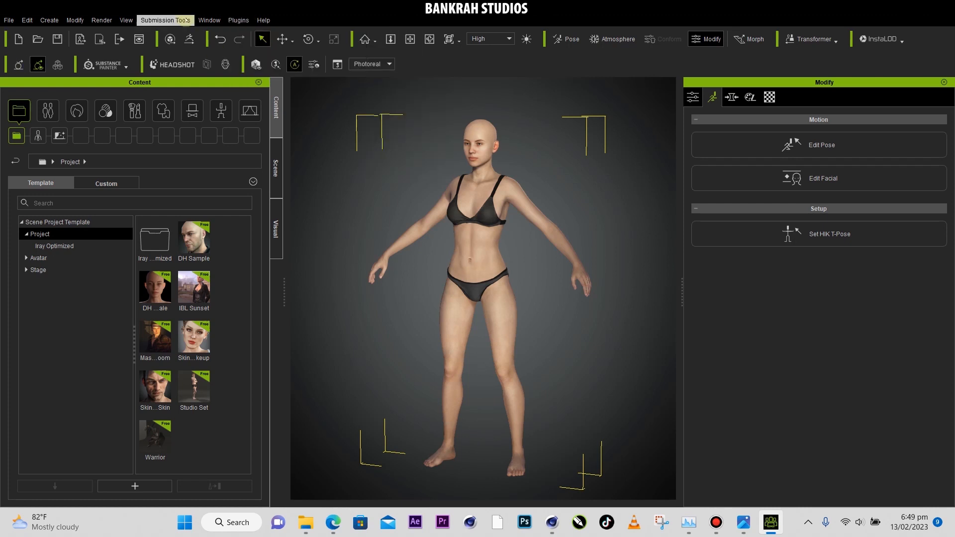
left_click(239, 20)
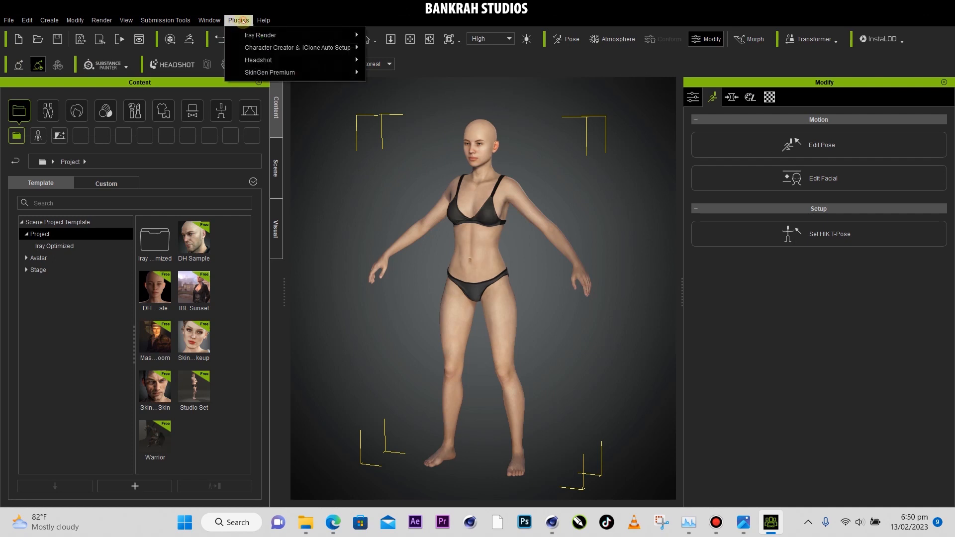
mouse_move(262, 60)
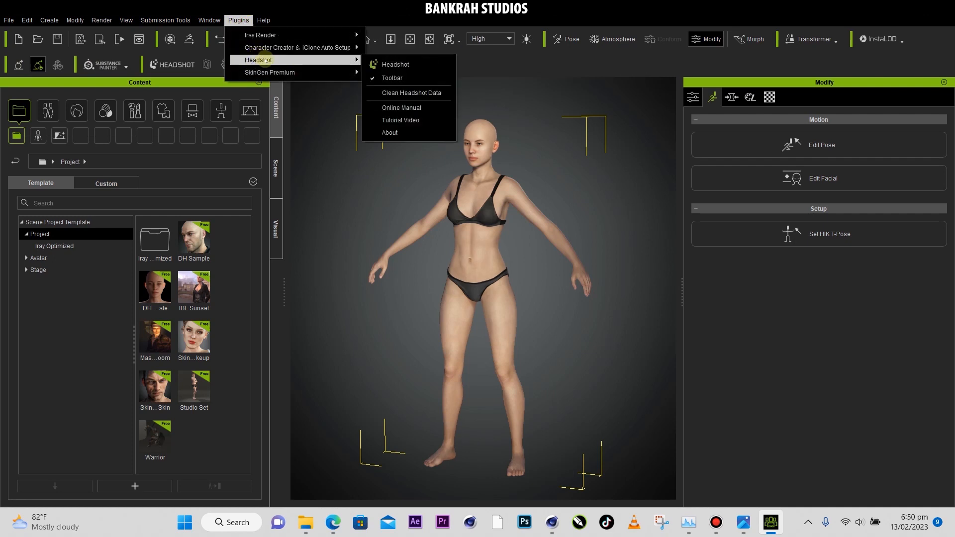
left_click(416, 65)
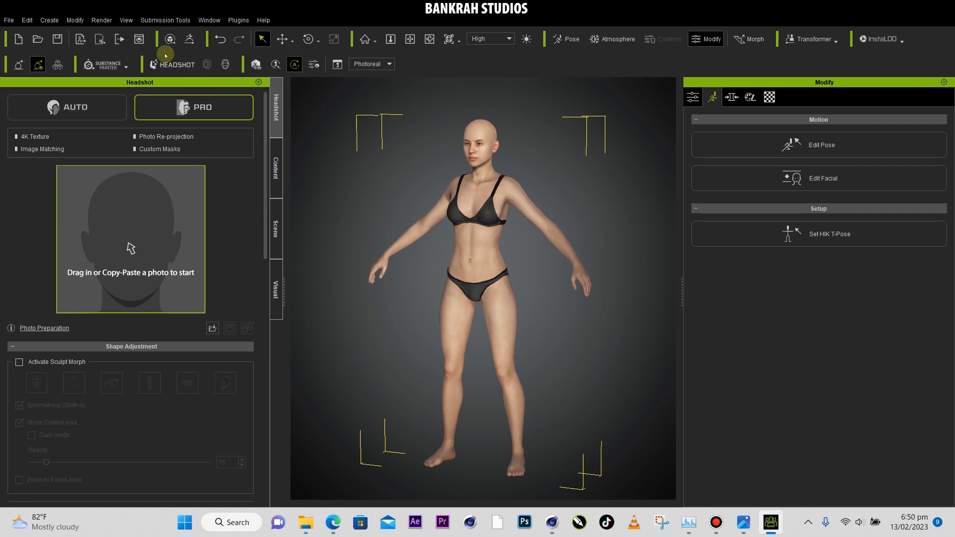
- Switch Headshot to Auto mode and dock its panel above the Content panel, enlarged to show the photo area
left_click_drag(181, 82, 192, 88)
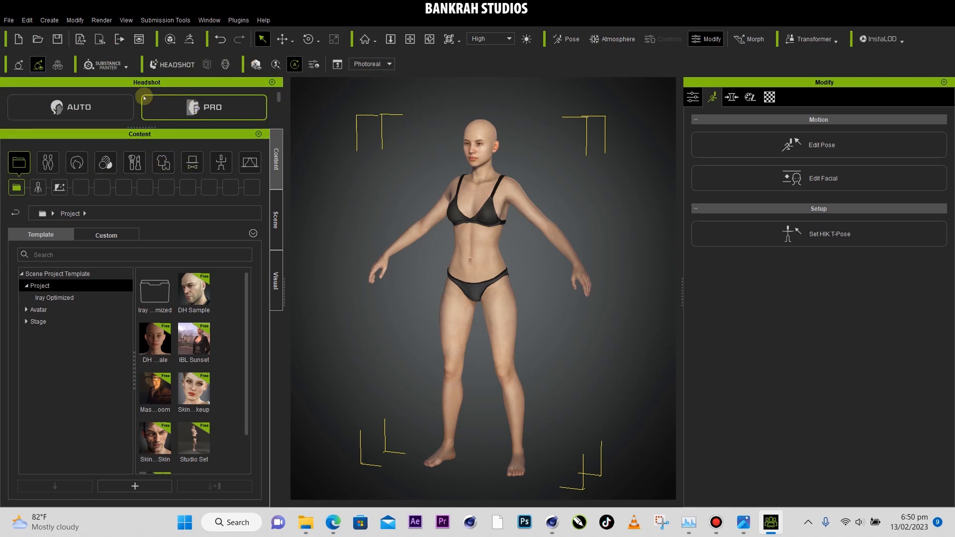
left_click(74, 107)
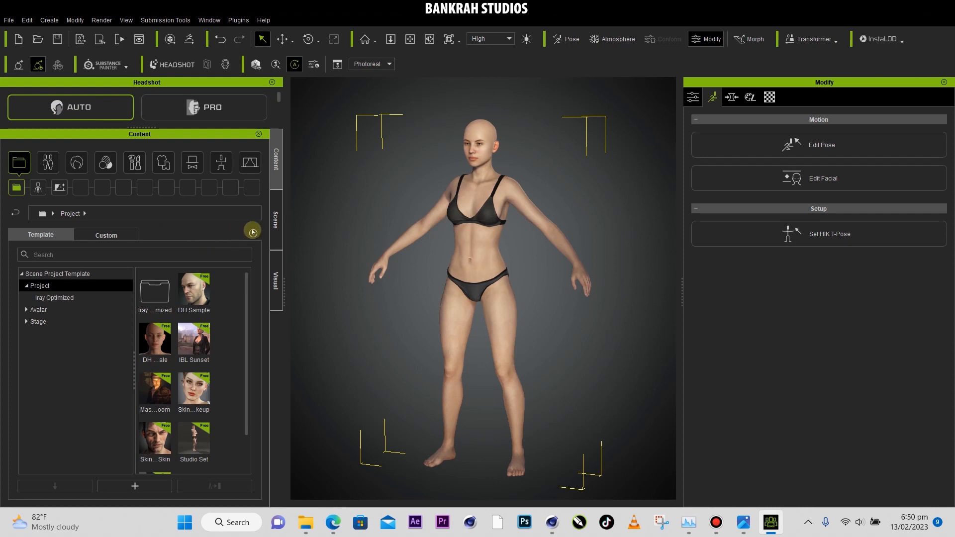
left_click(253, 233)
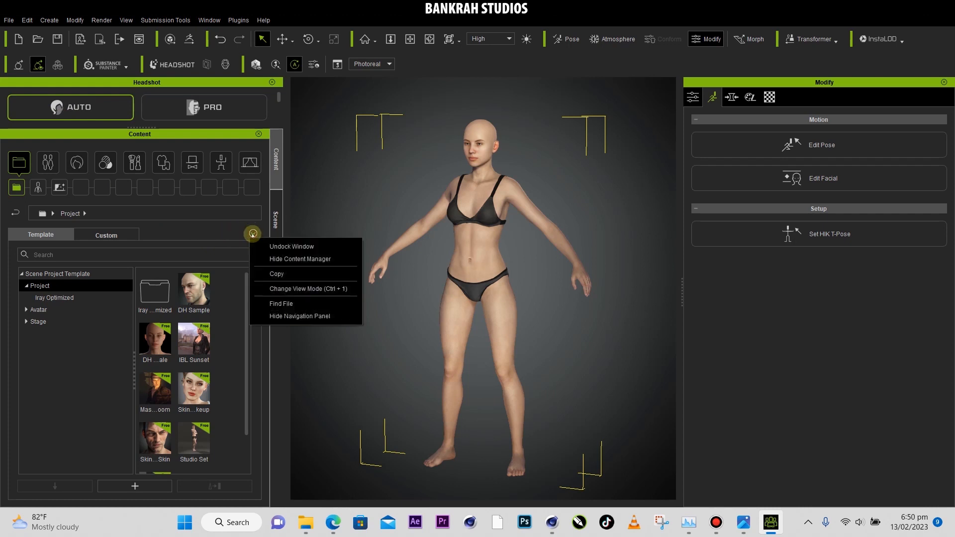
left_click(206, 220)
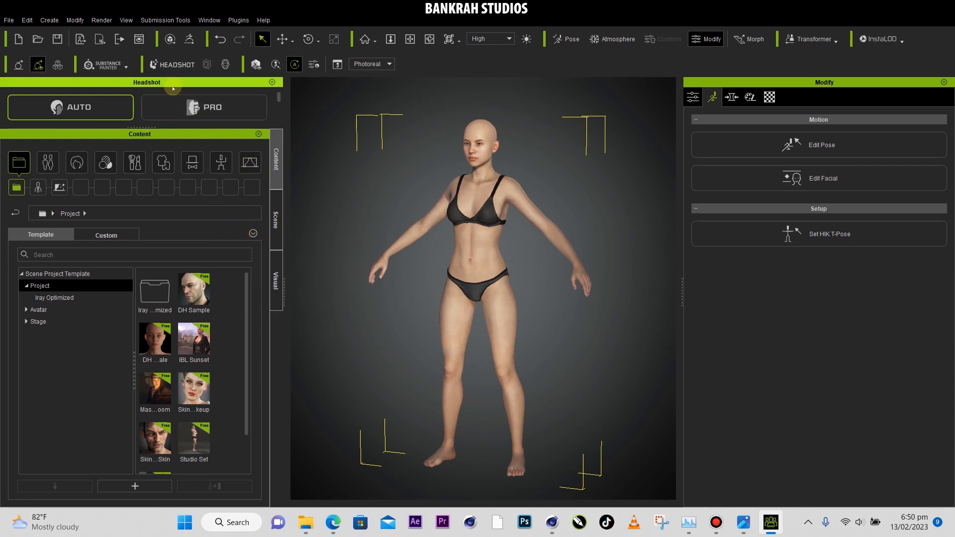
left_click_drag(144, 129, 163, 413)
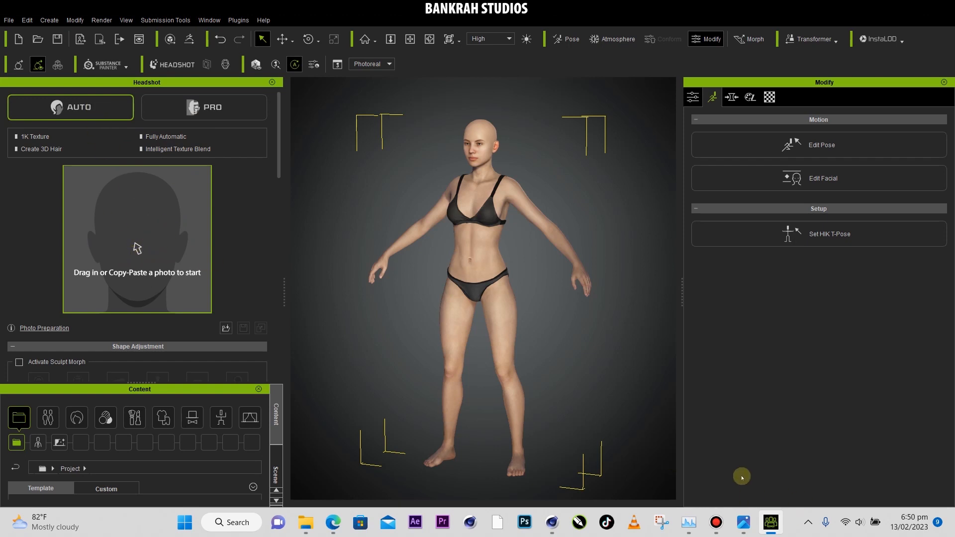
- View the reference photo copy face.jpg in Photos, then minimize it to return to Character Creator
mouse_move(743, 522)
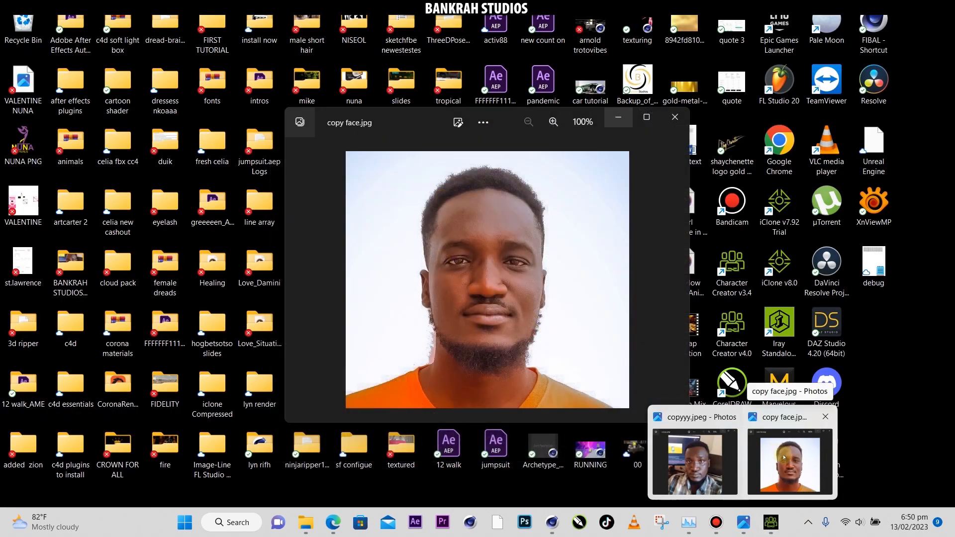
left_click(783, 458)
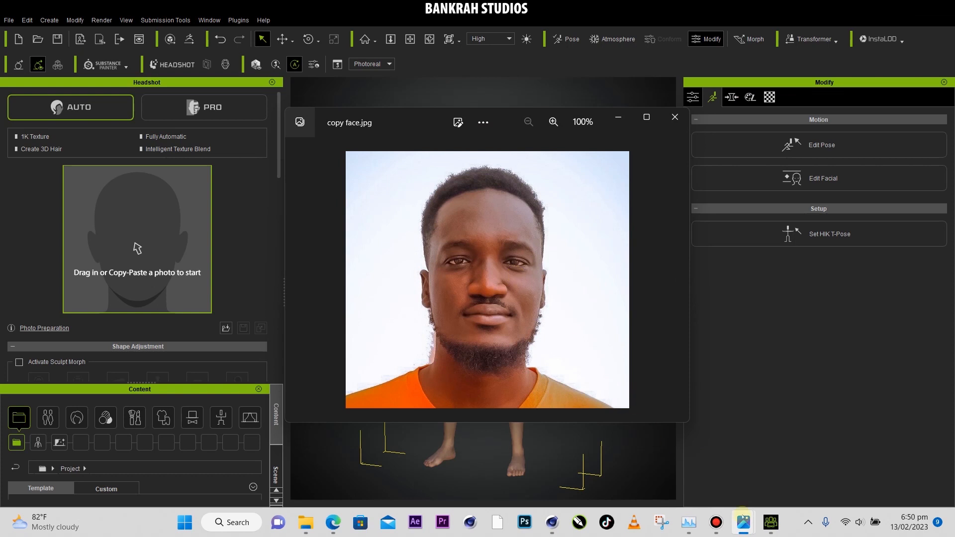
left_click(619, 117)
mouse_move(750, 526)
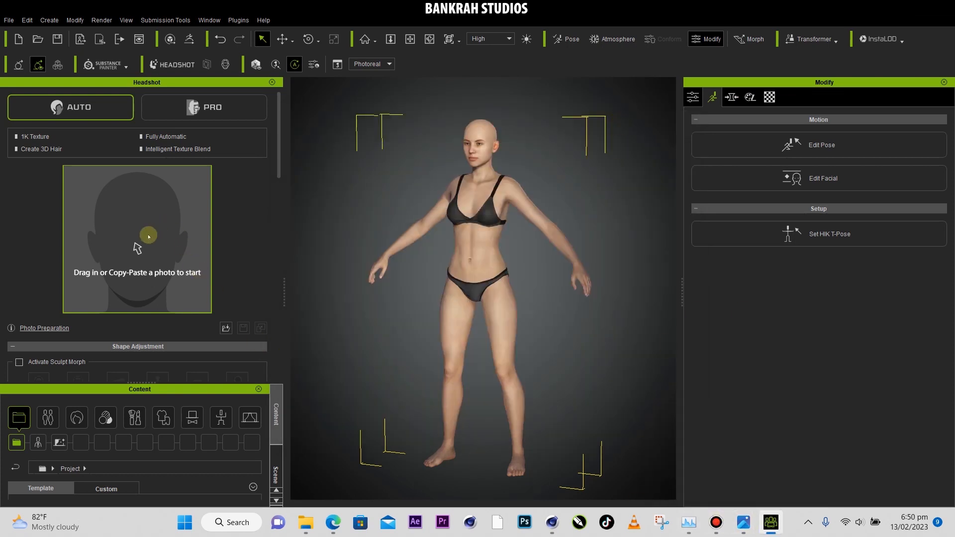
- Load the copy face photo into Headshot and generate a male character with the Beard and Scalp skin type
left_click(153, 228)
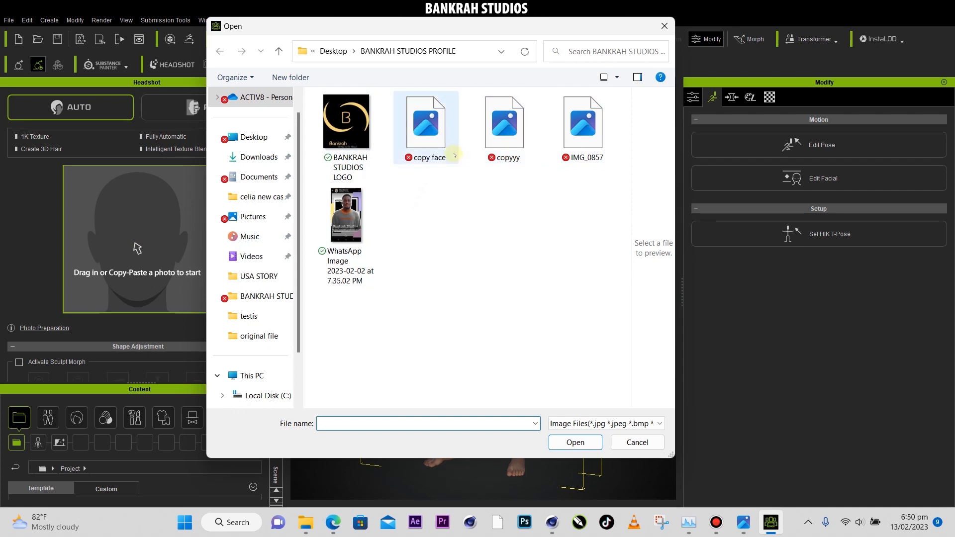
double_click(425, 125)
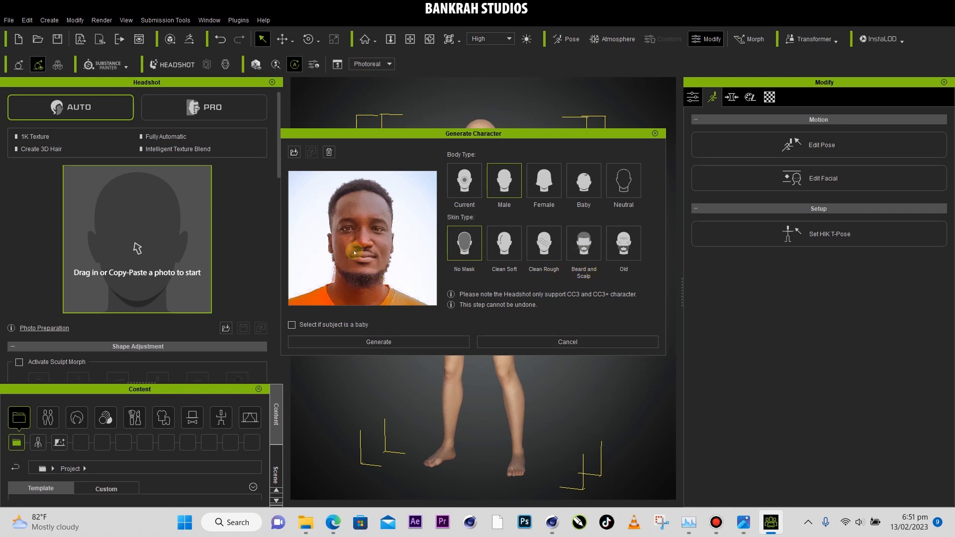
left_click(589, 248)
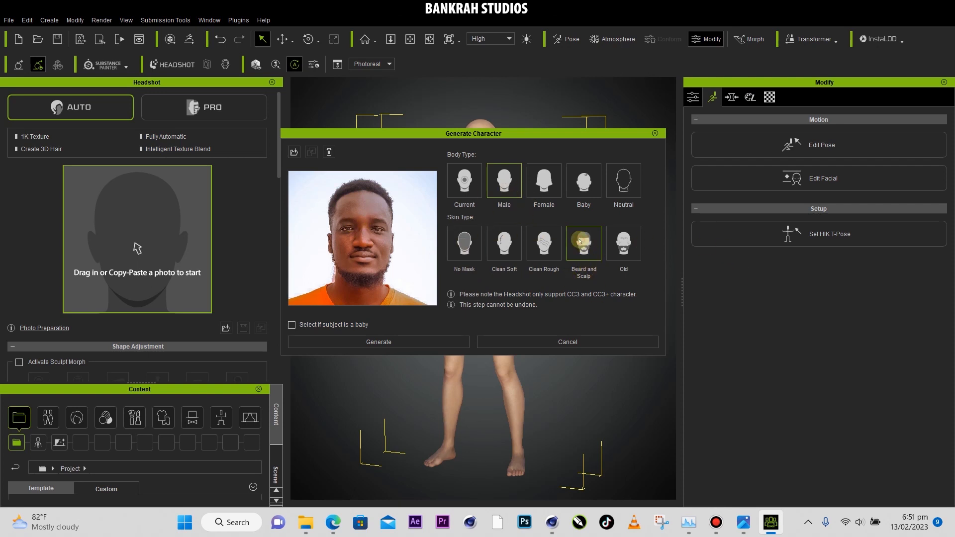
left_click(403, 342)
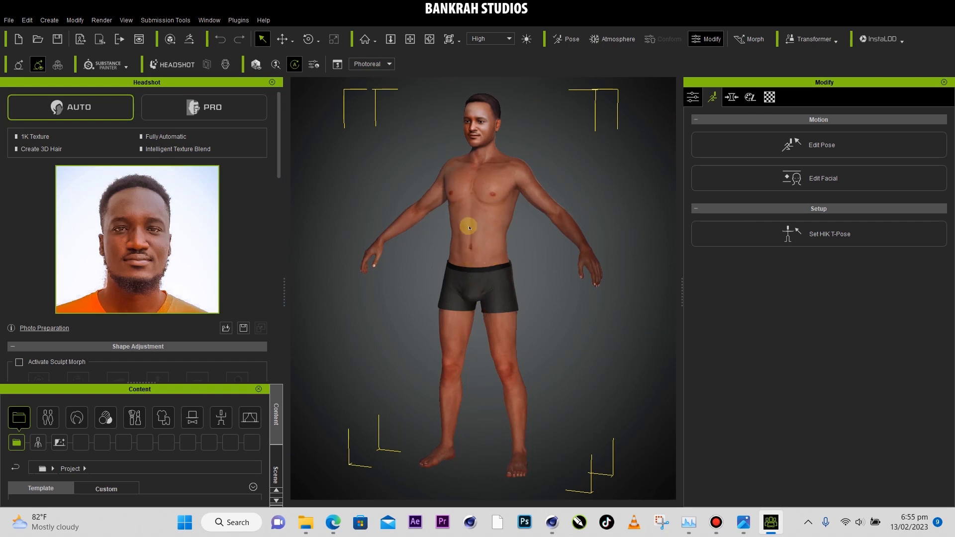
- Rotate the generated character around its vertical axis so that it faces straight toward the camera
left_click(308, 40)
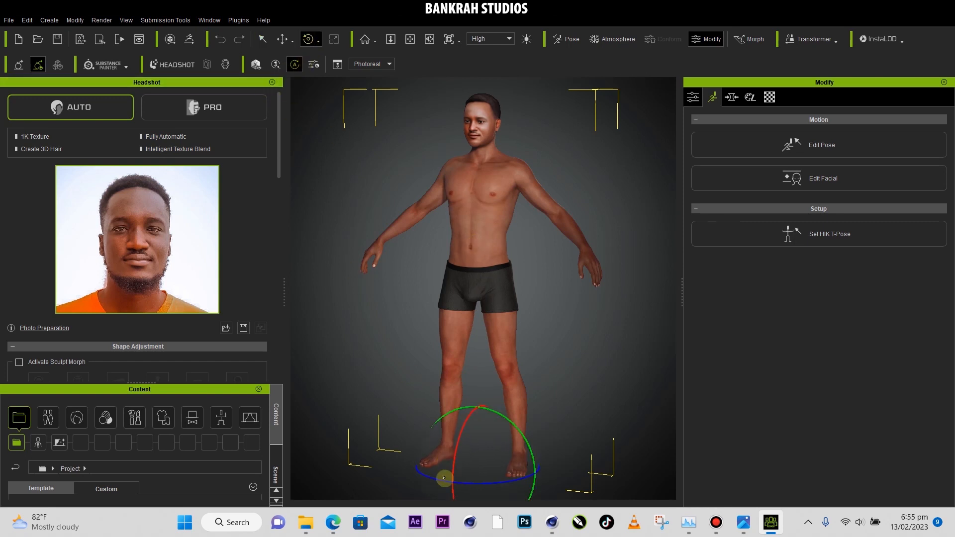
left_click_drag(445, 481, 454, 481)
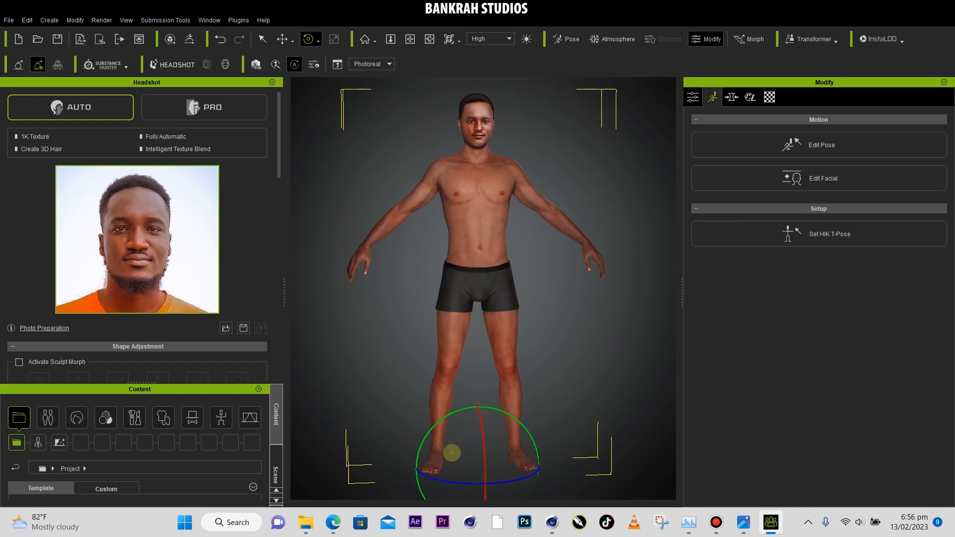
left_click_drag(452, 482, 451, 482)
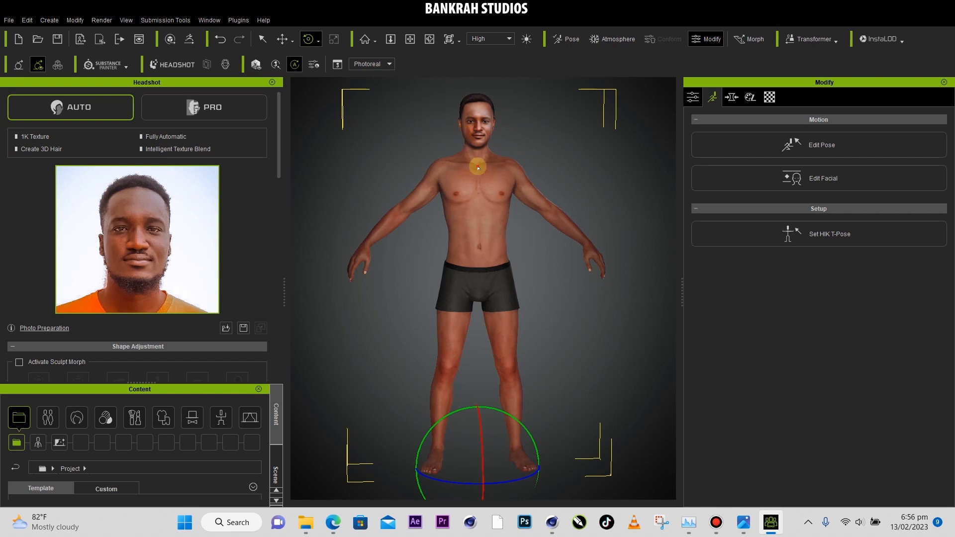
left_click(10, 20)
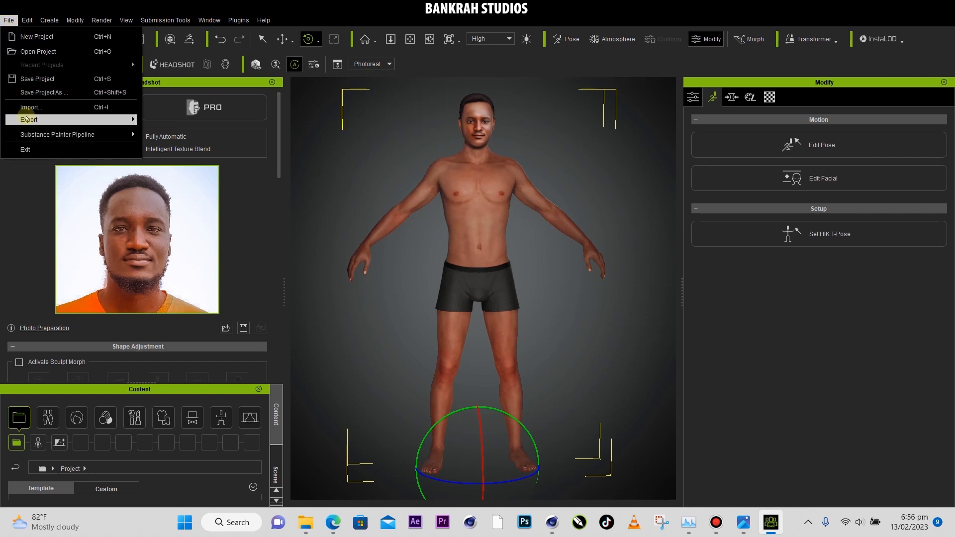
mouse_move(37, 119)
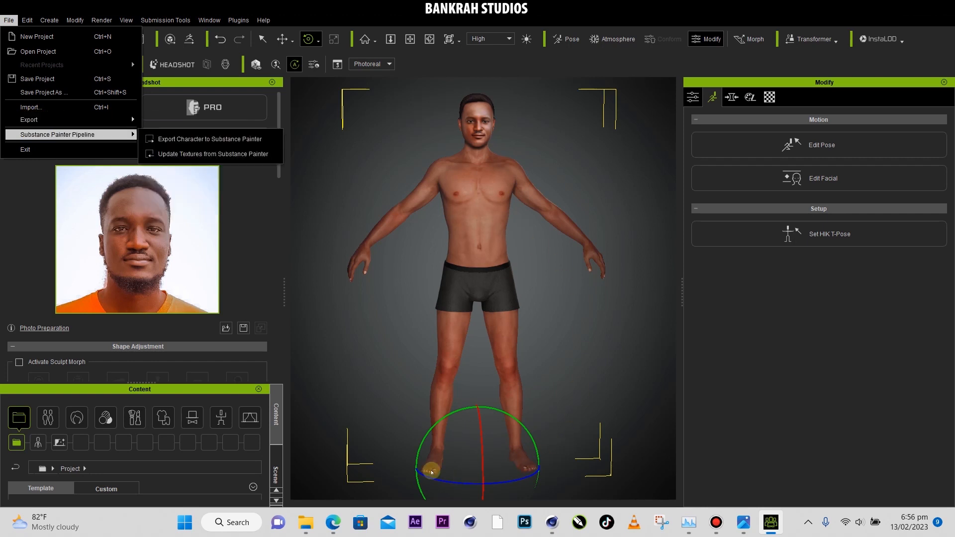
left_click(309, 38)
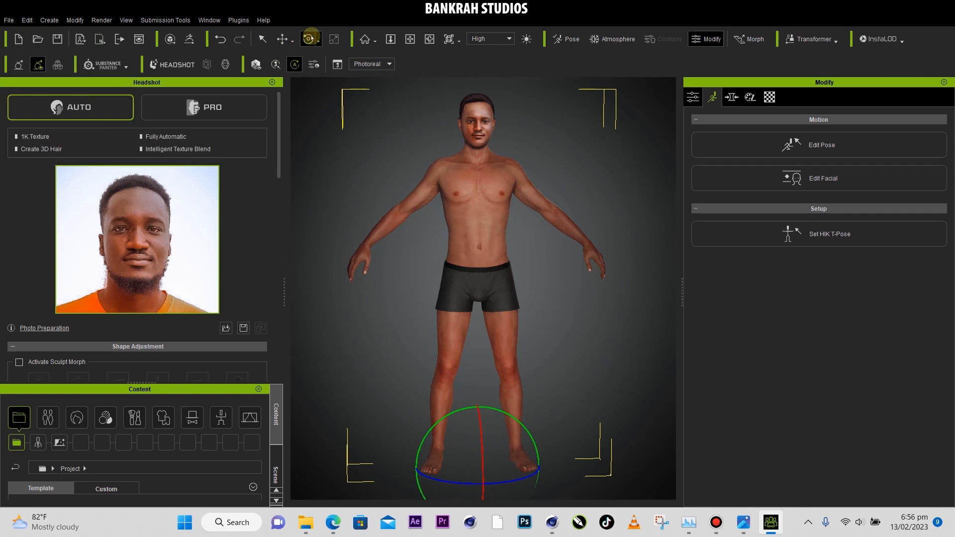
left_click_drag(441, 480, 623, 469)
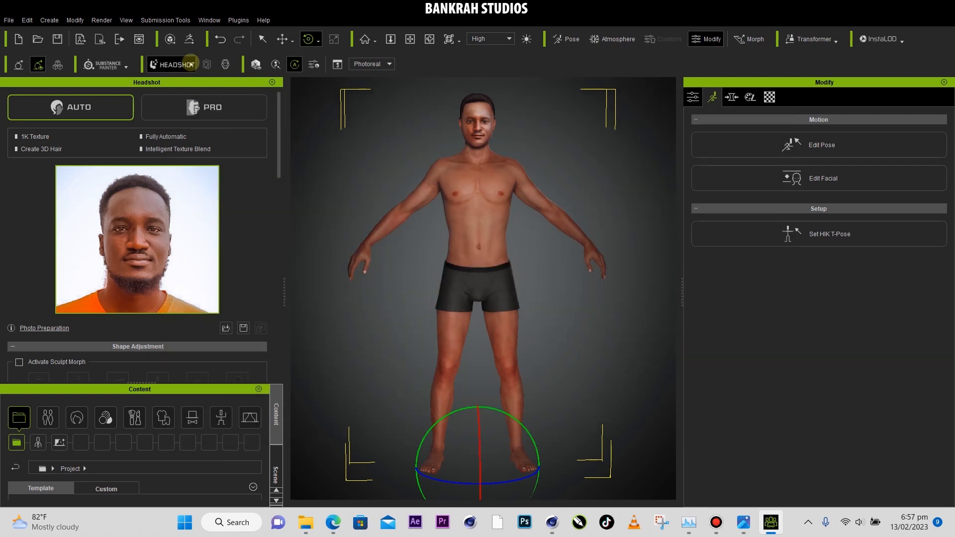
- Set up an FBX (Clothed Character) export with the Cinema 4D R19 preset, the Mesh option and T-Pose as default pose
left_click(9, 20)
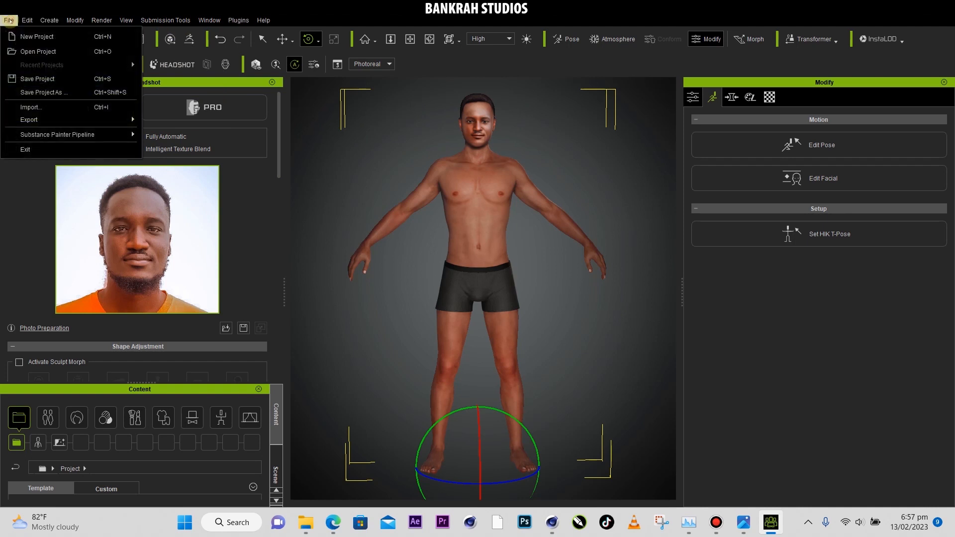
mouse_move(75, 119)
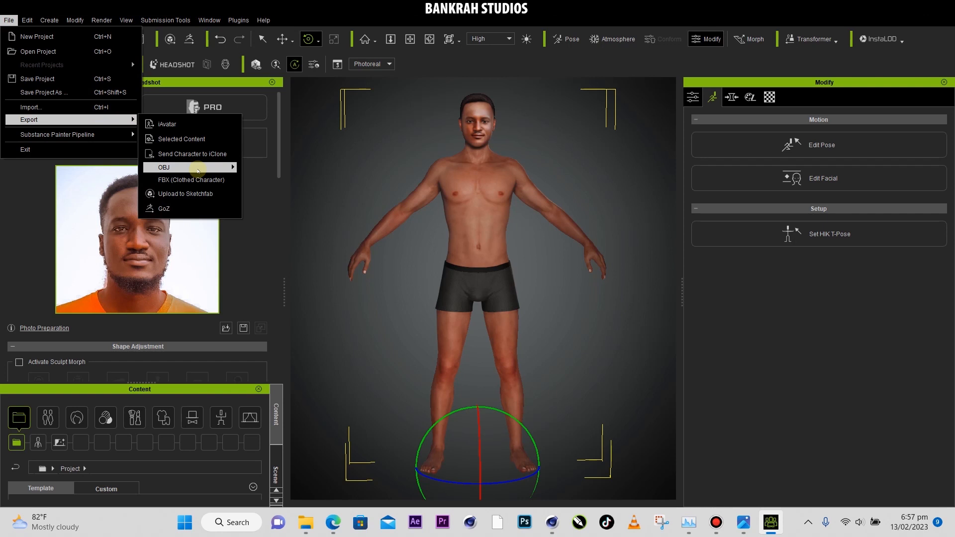
mouse_move(198, 171)
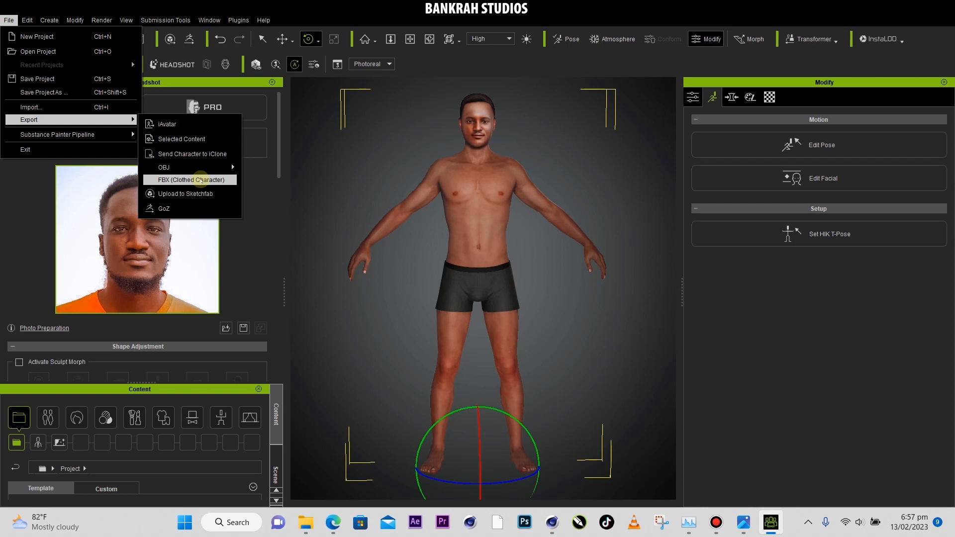
left_click(198, 180)
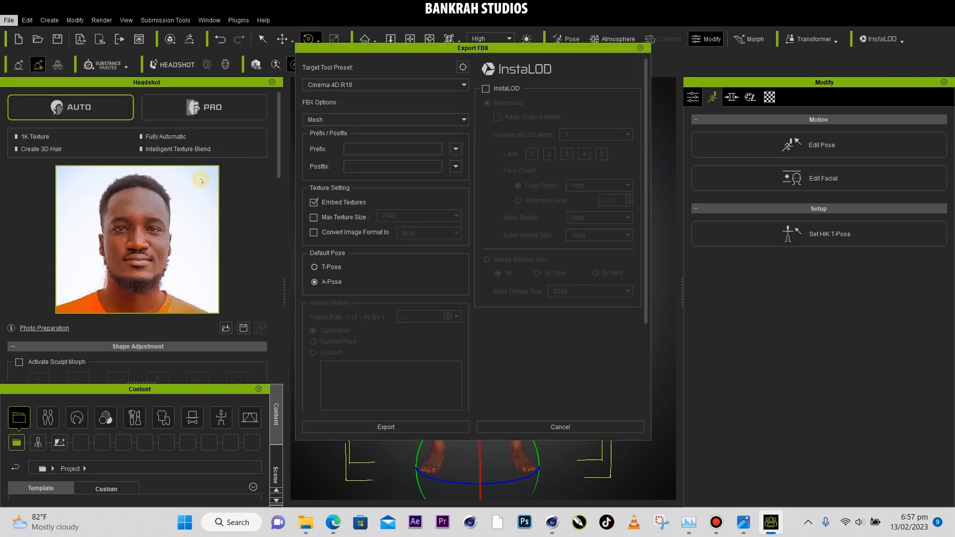
left_click(433, 87)
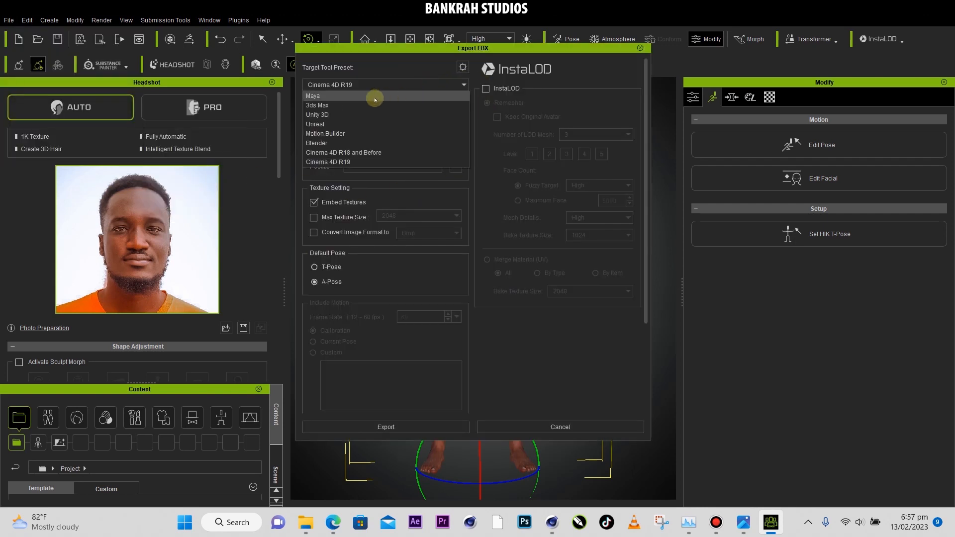
left_click(353, 162)
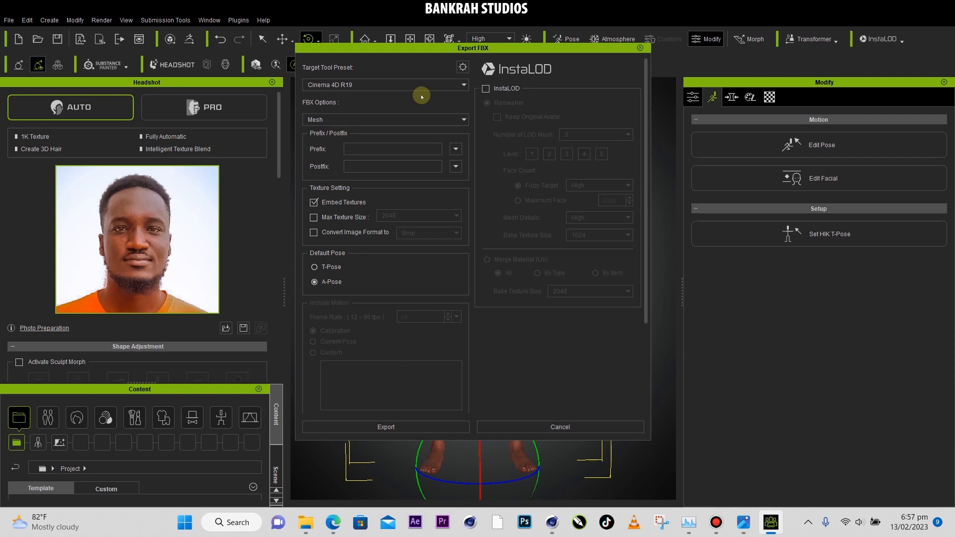
left_click(398, 118)
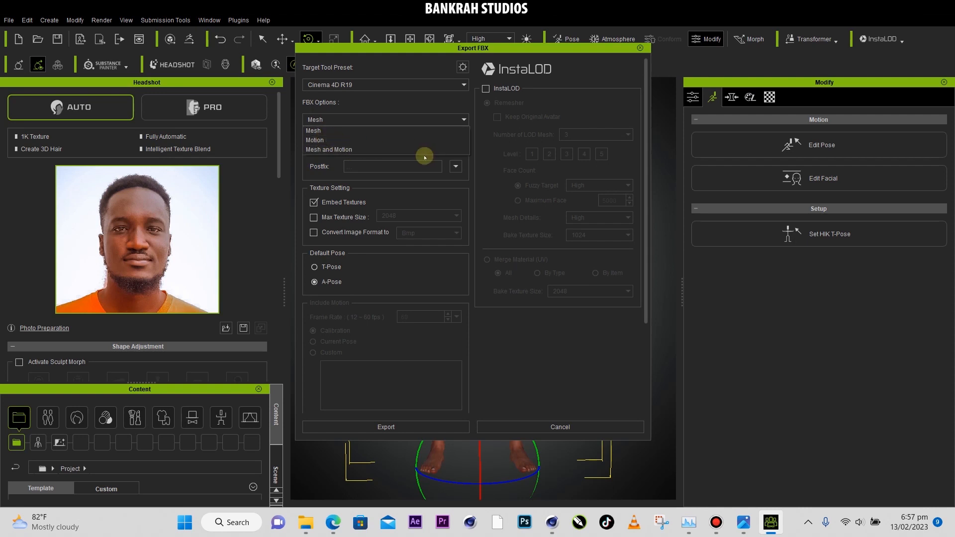
left_click(320, 130)
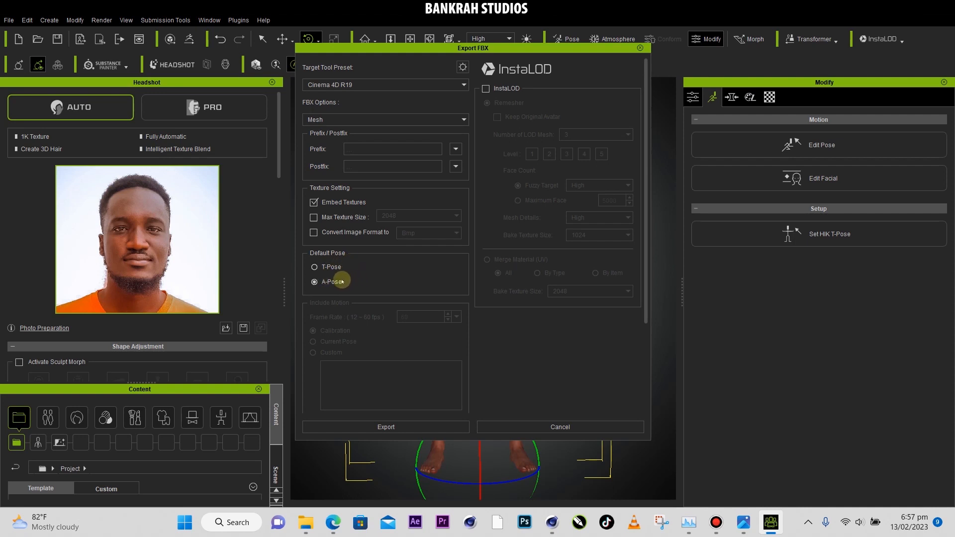
left_click(314, 267)
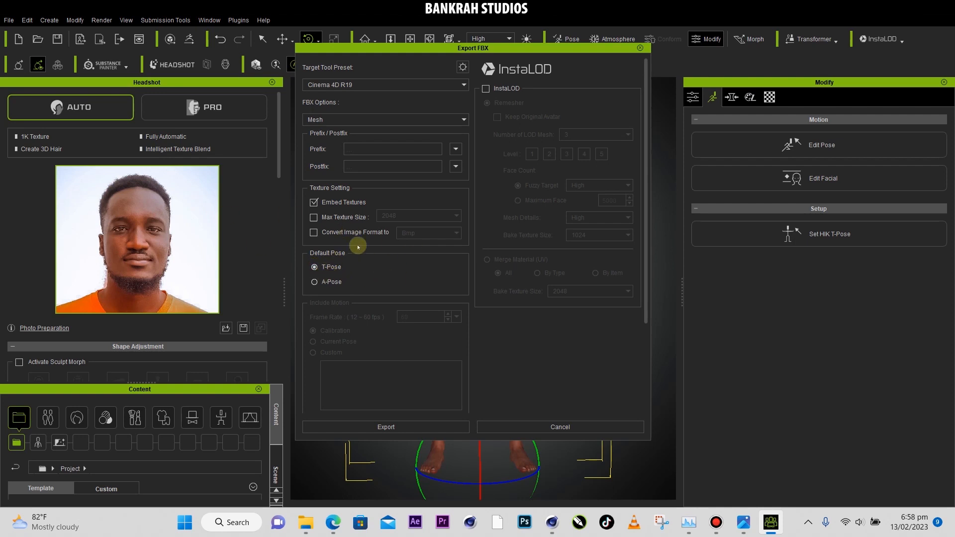
- Export the character as an FBX file named try character tutorial into the BANKRAH STUDIOS PROFILE folder
left_click(385, 428)
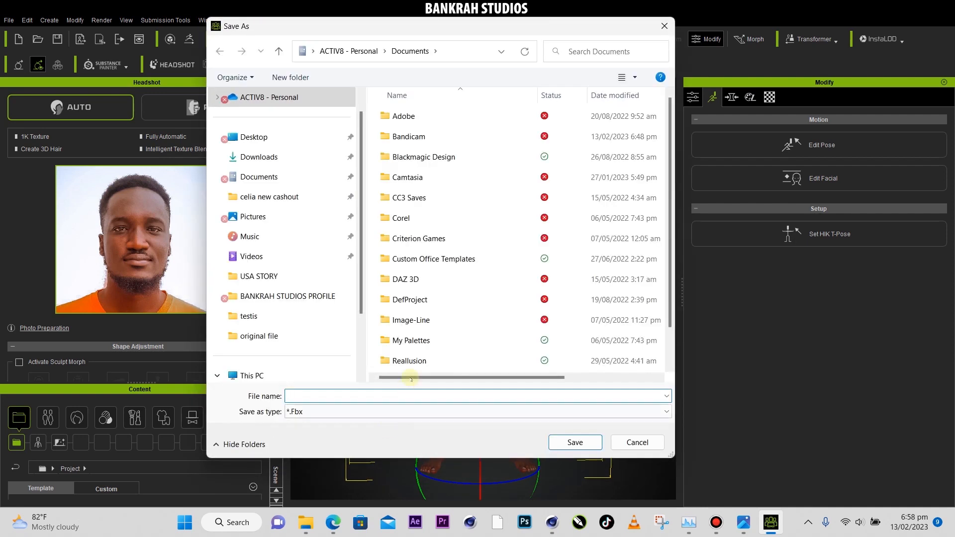
left_click(282, 297)
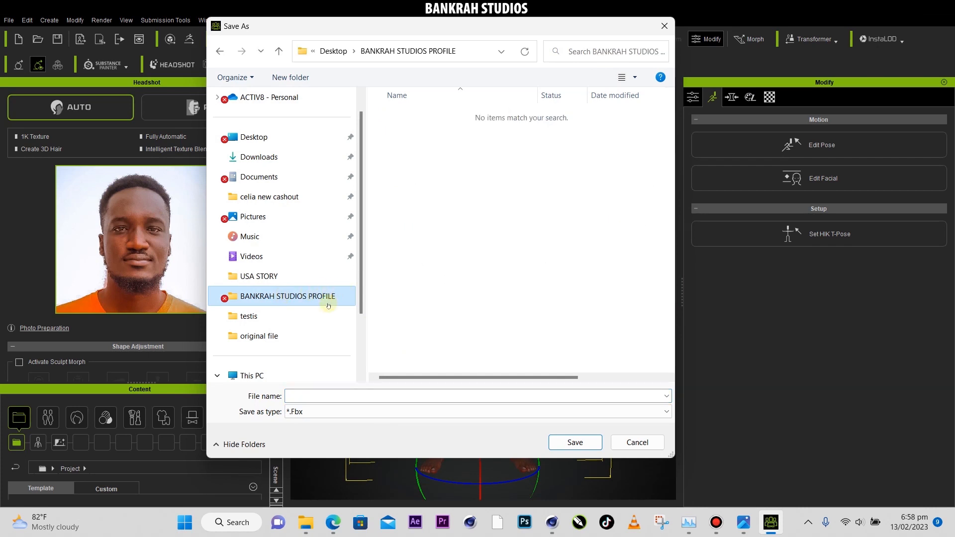
left_click(321, 396)
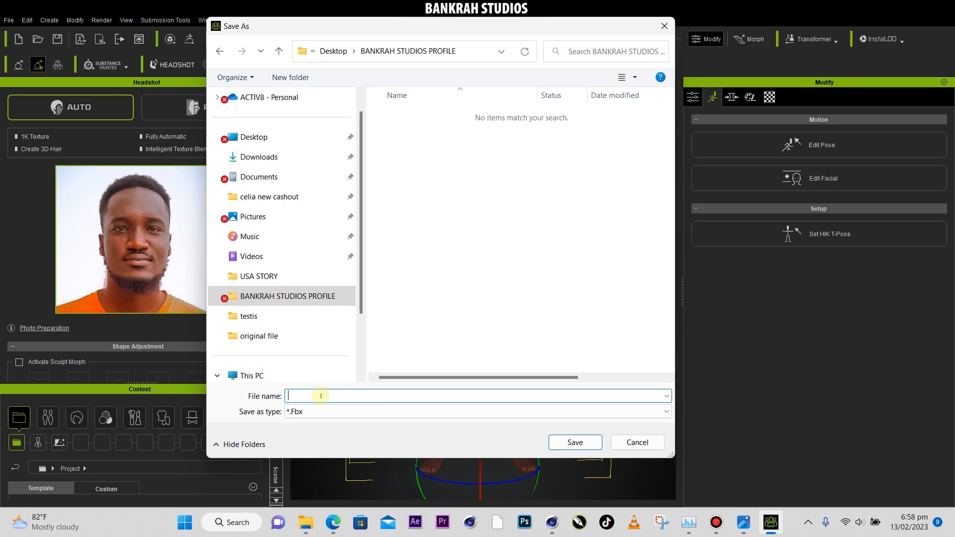
type("try character tutorial")
left_click(592, 442)
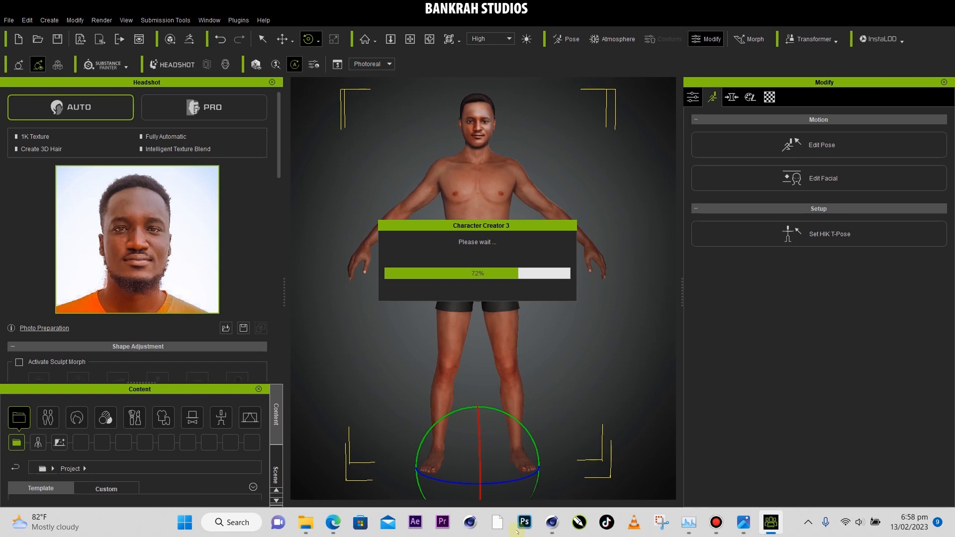
- Switch to the Edge browser and view the Mixamo Characters page
left_click(333, 522)
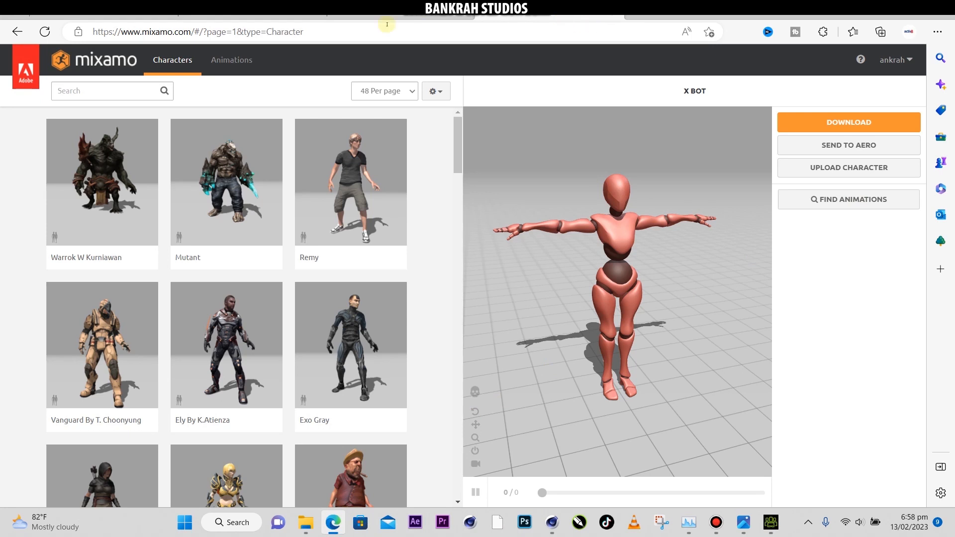
left_click(100, 56)
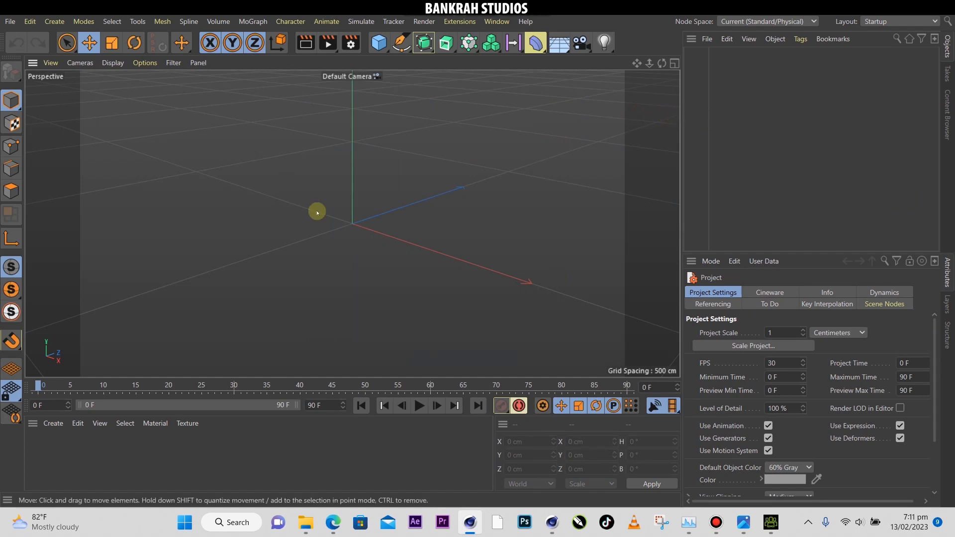
- In Cinema 4D, merge the try character tutorial FBX from BANKRAH STUDIOS PROFILE into the project, accepting the default import settings
left_click(8, 21)
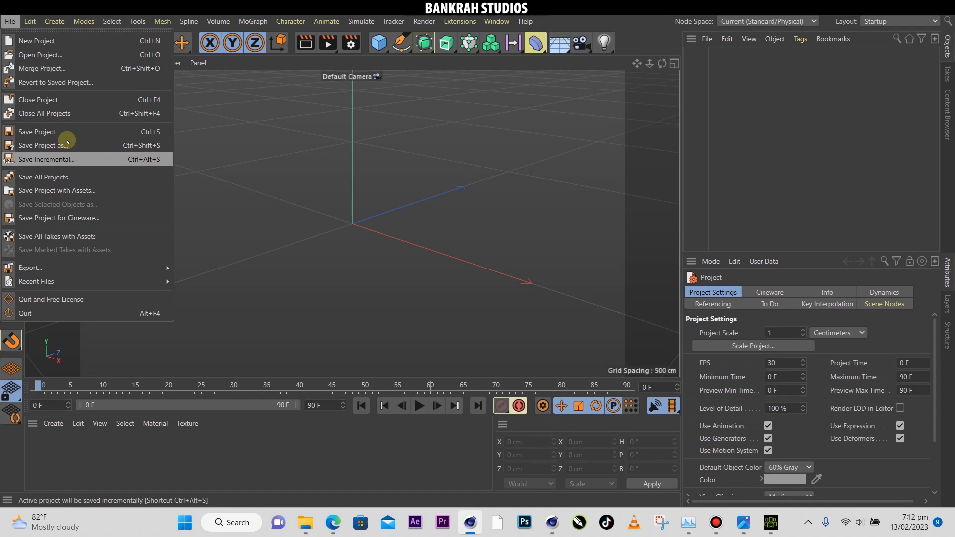
left_click(66, 68)
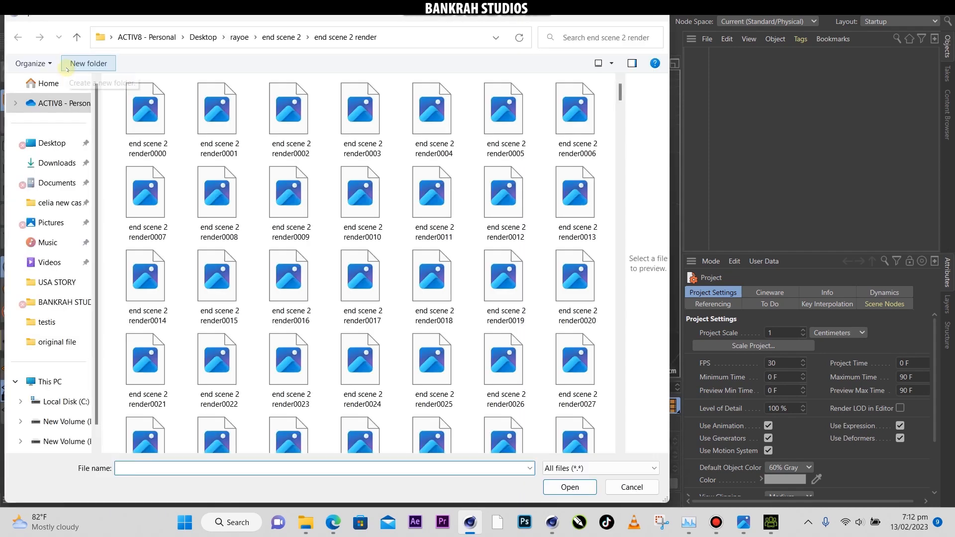
left_click(67, 303)
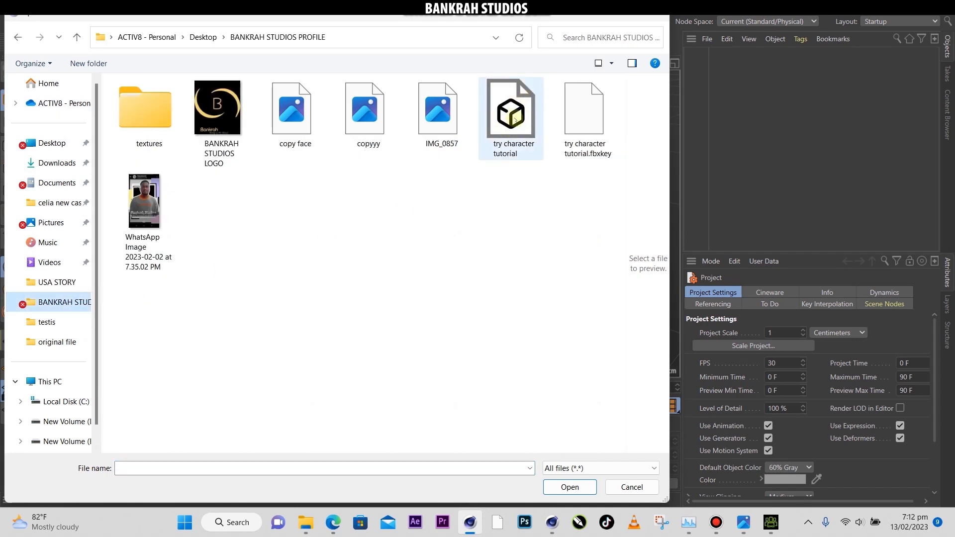
double_click(516, 120)
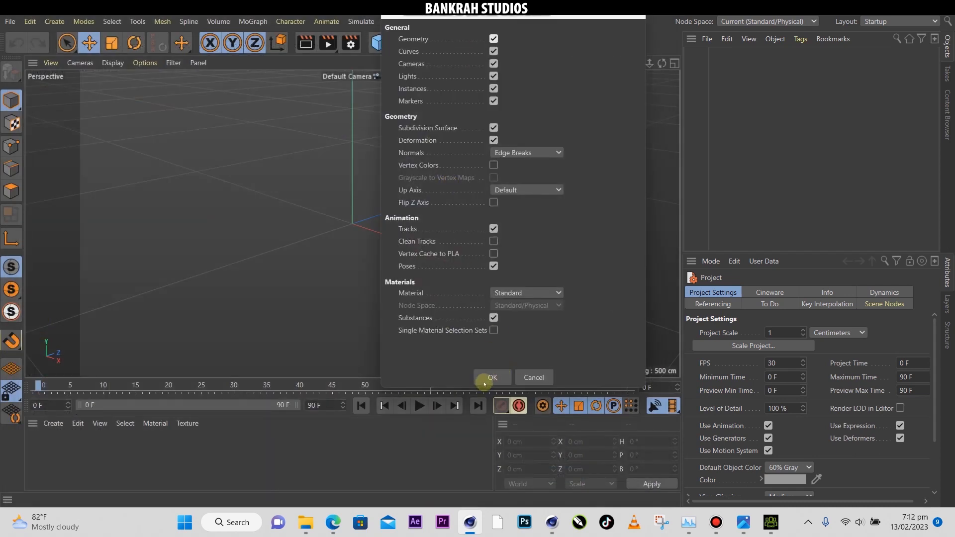
left_click(491, 378)
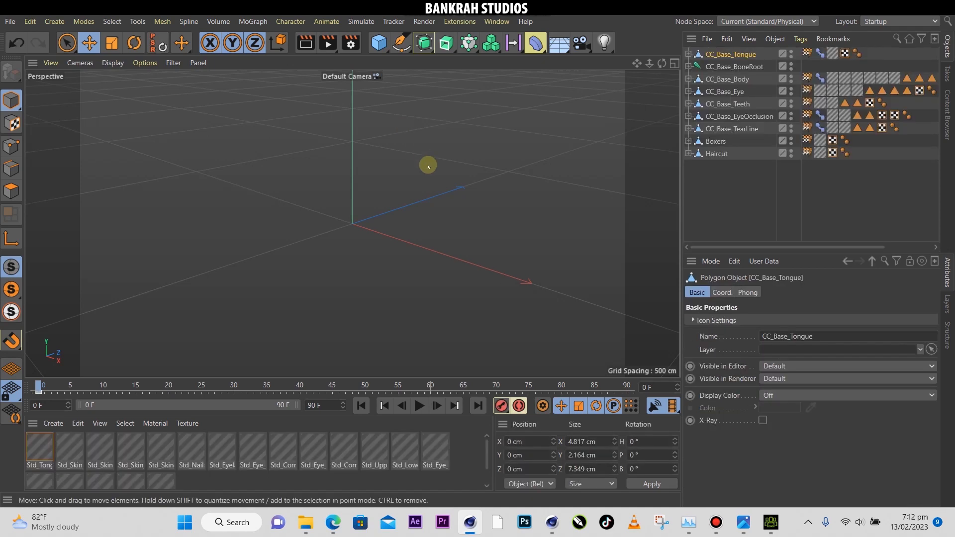
- Set the timeline's end frame to 0
left_click_drag(349, 406, 297, 408)
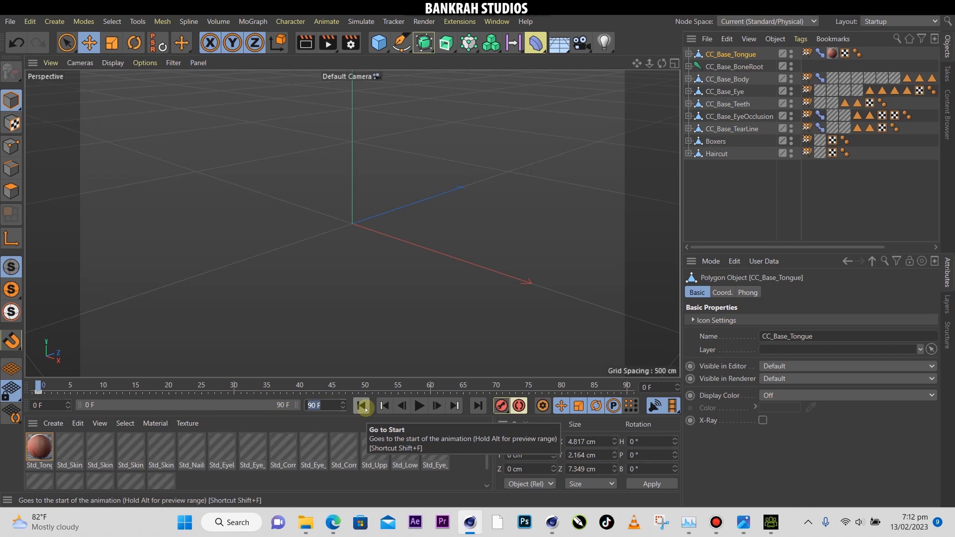
type("0")
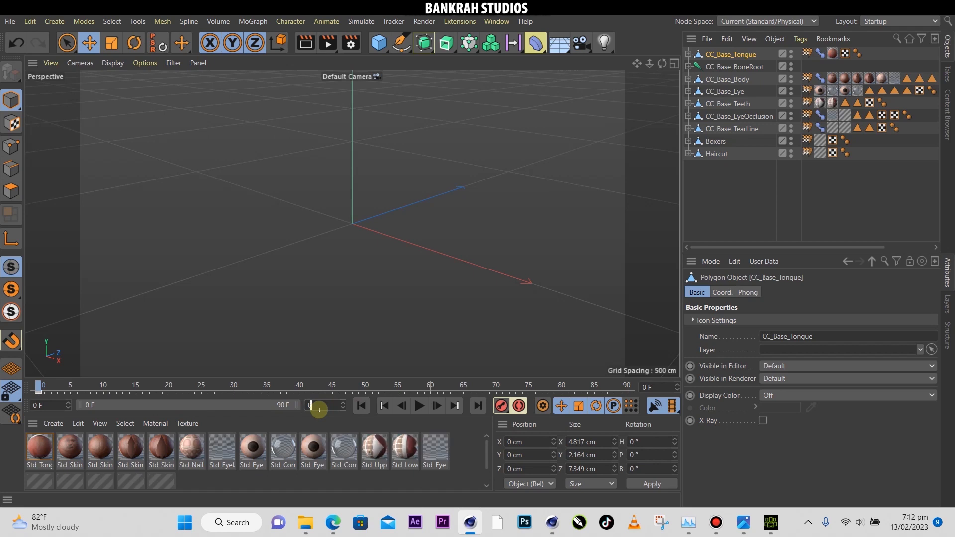
key("Return")
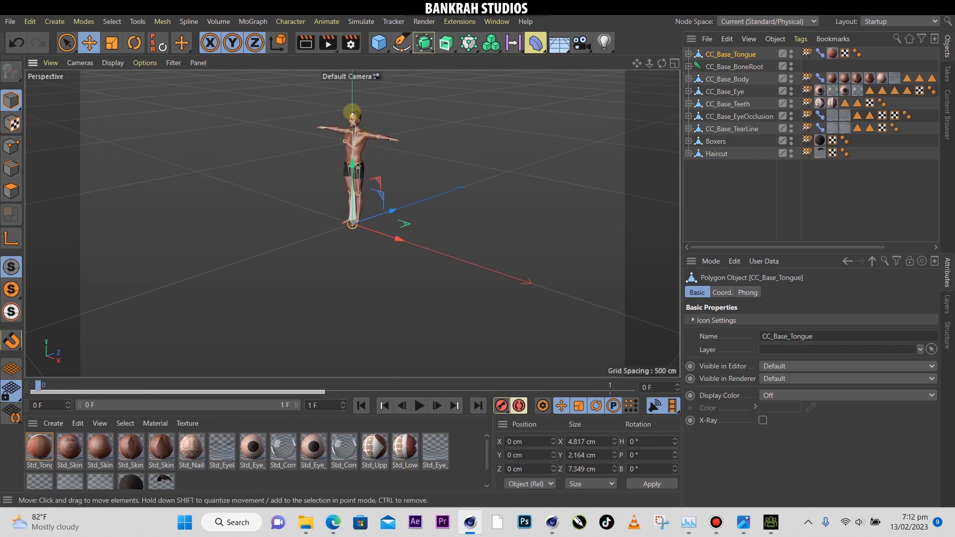
- Turn off the Reflectance channel for all of the imported character's materials at once in the Material Editor
scroll(356, 112, "up", 10)
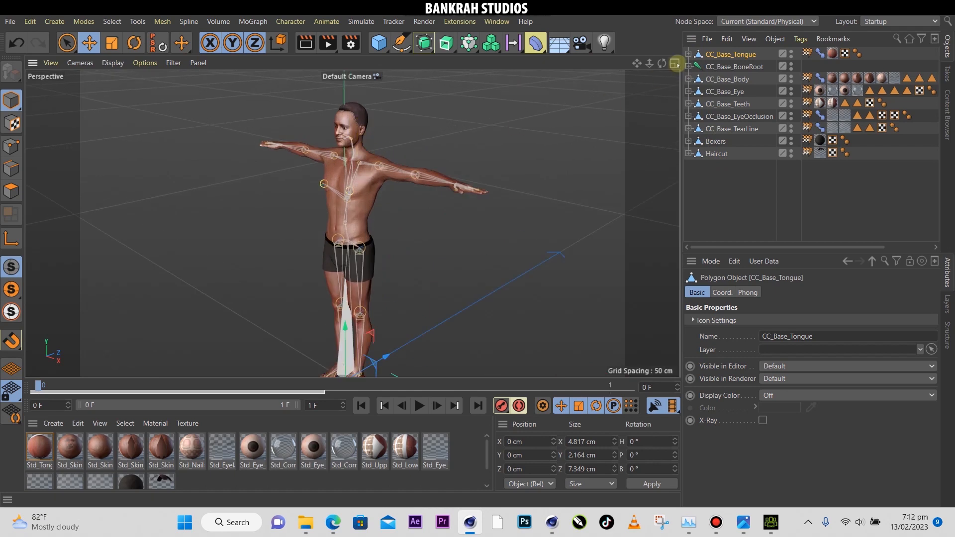
left_click_drag(666, 66, 592, 67)
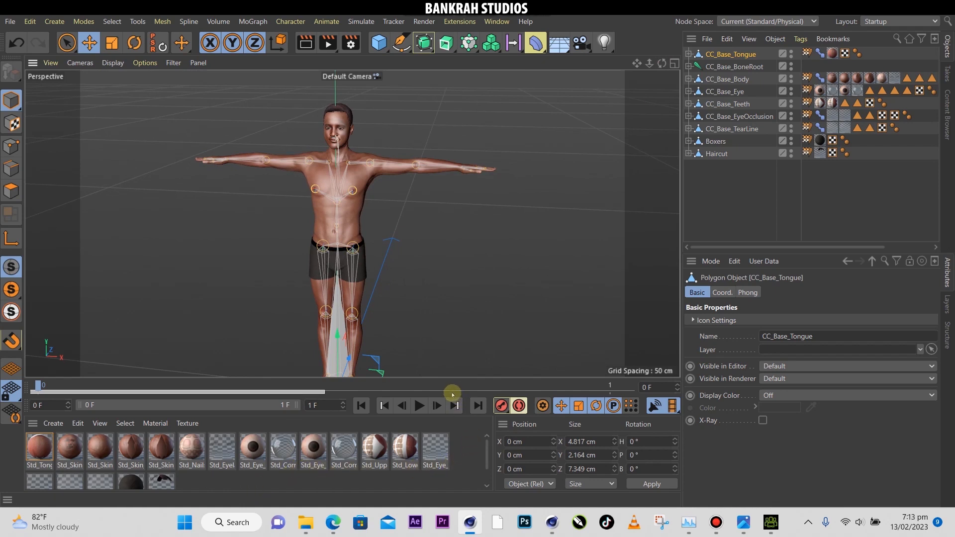
left_click_drag(452, 396, 462, 342)
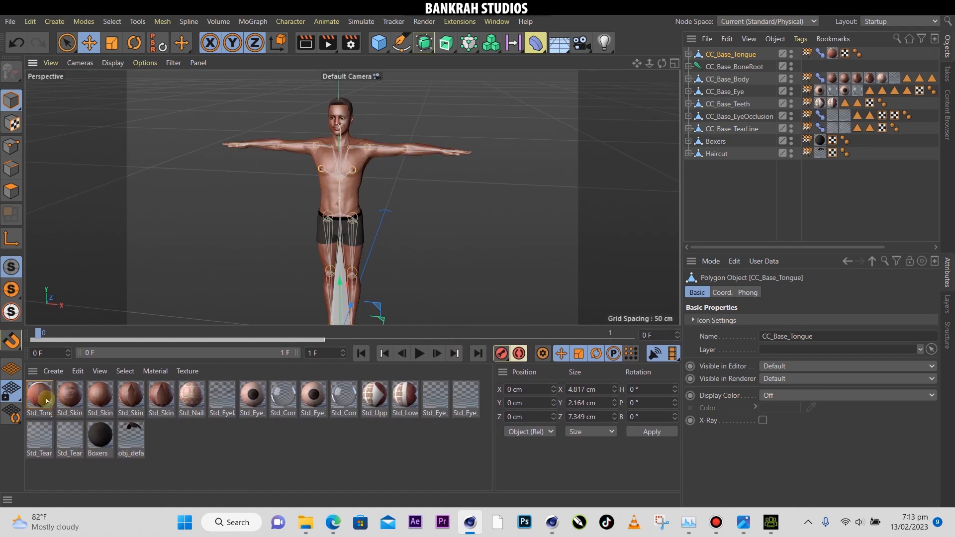
double_click(45, 396)
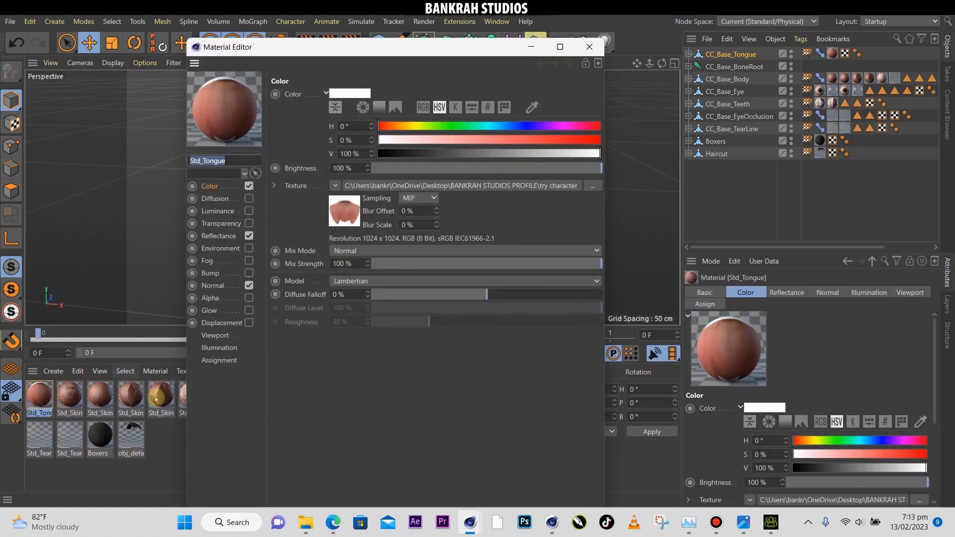
left_click_drag(492, 43, 789, 32)
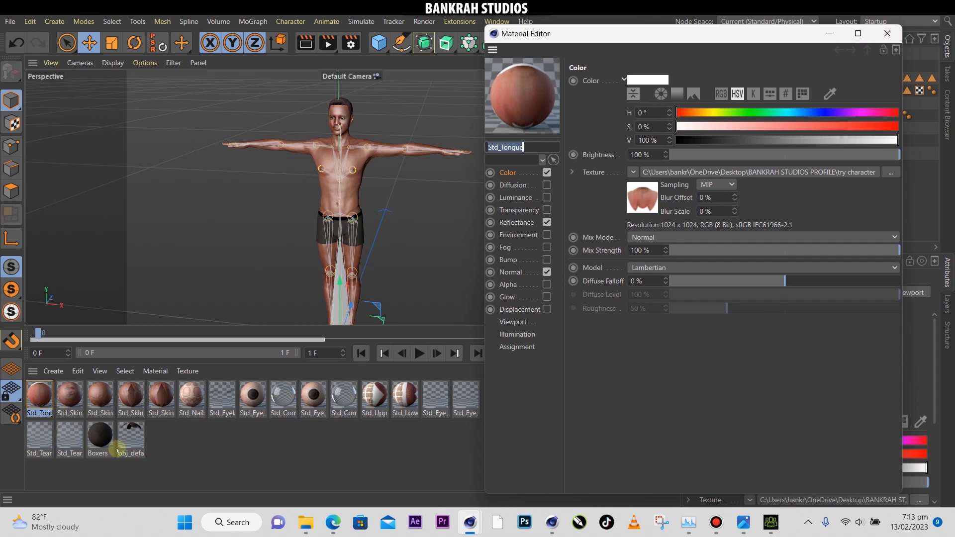
left_click(133, 441, "shift")
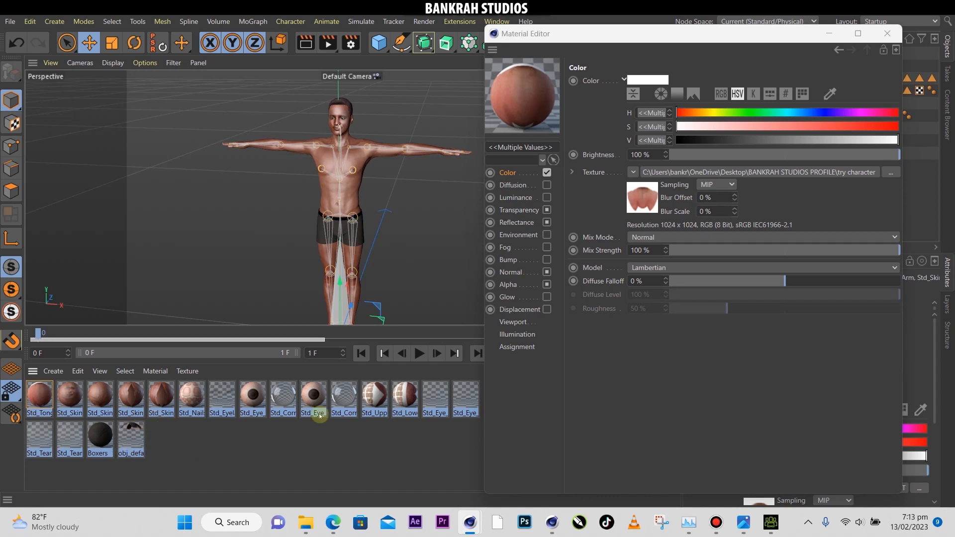
left_click(547, 222)
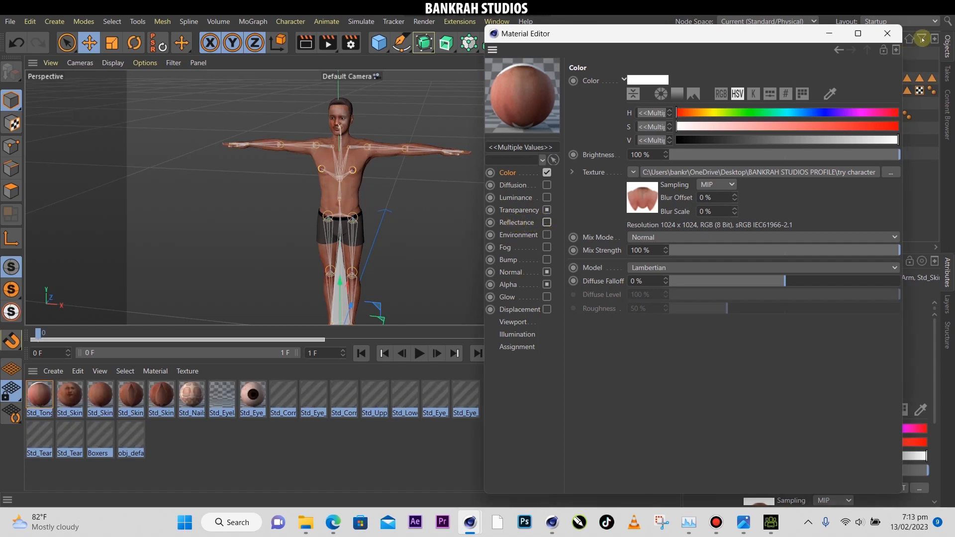
left_click(889, 34)
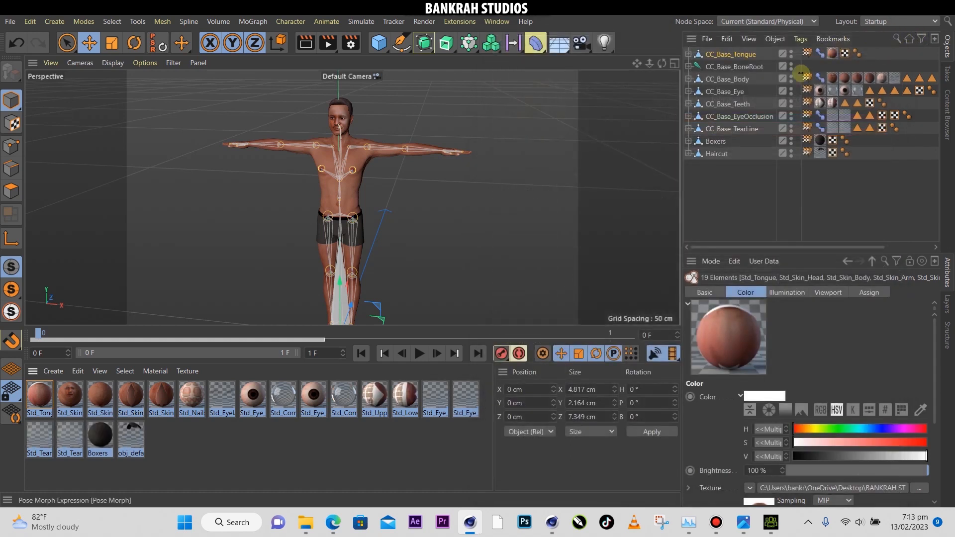
- Delete the Pose Morph tags from CC_Base_Tongue, CC_Base_Body, CC_Base_EyeOcclusion and CC_Base_TearLine
left_click(819, 54)
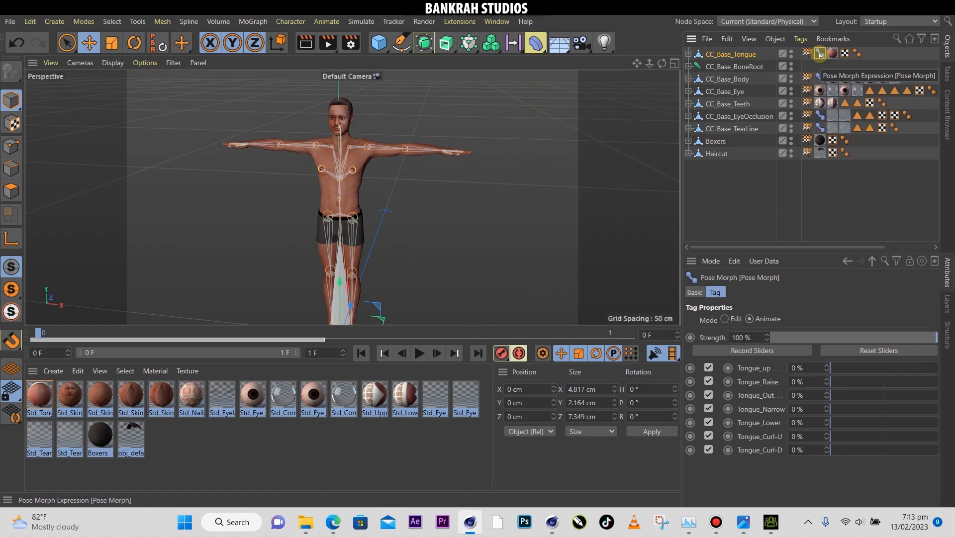
key("Delete")
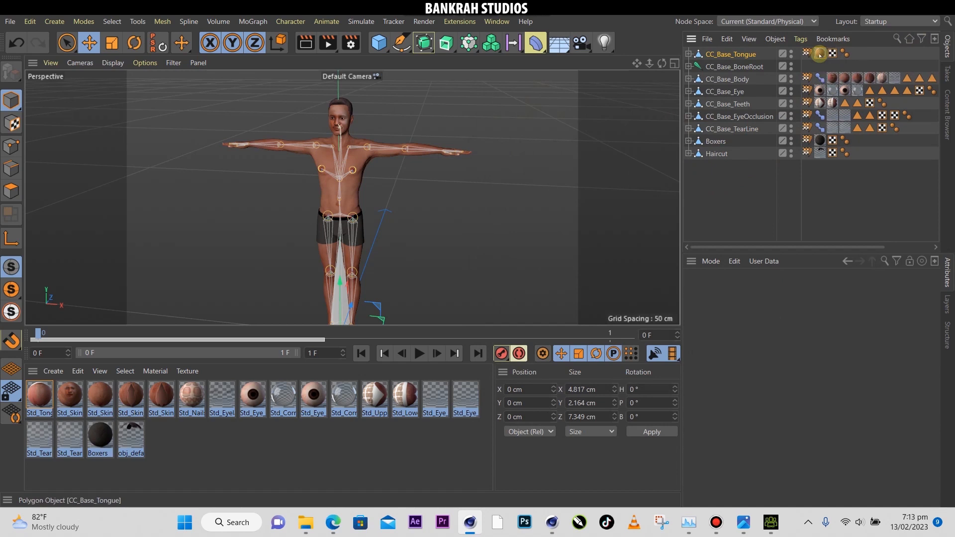
left_click(819, 78)
key("Delete")
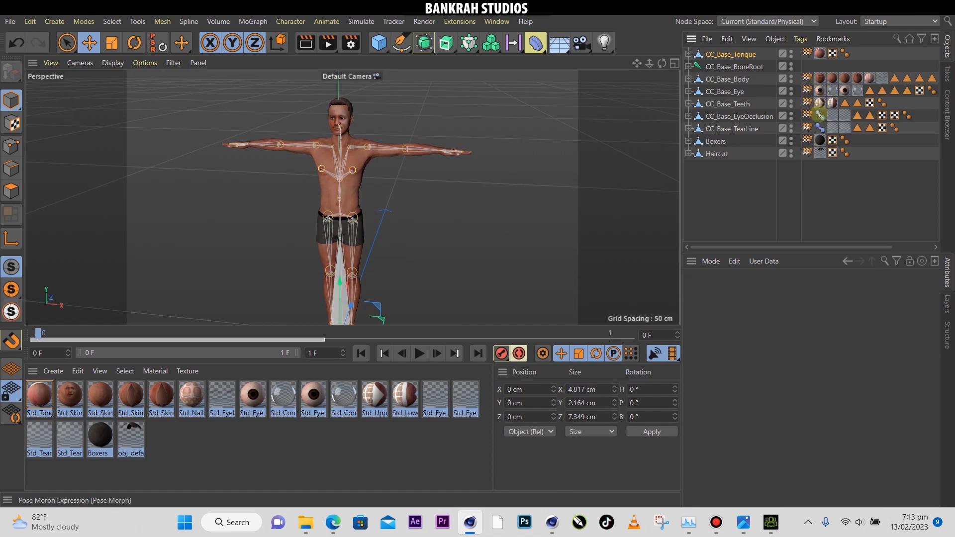
left_click(819, 115)
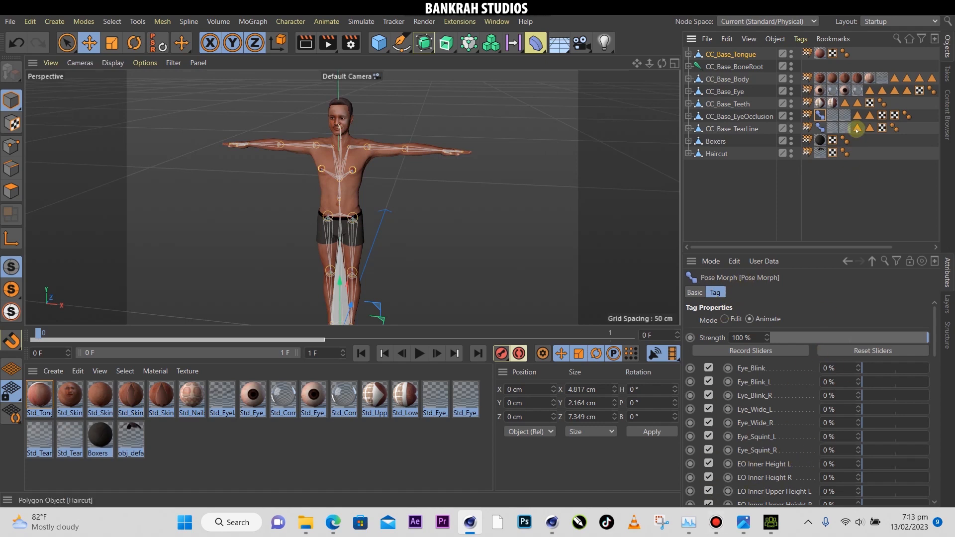
key("Delete")
left_click(819, 128)
key("Delete")
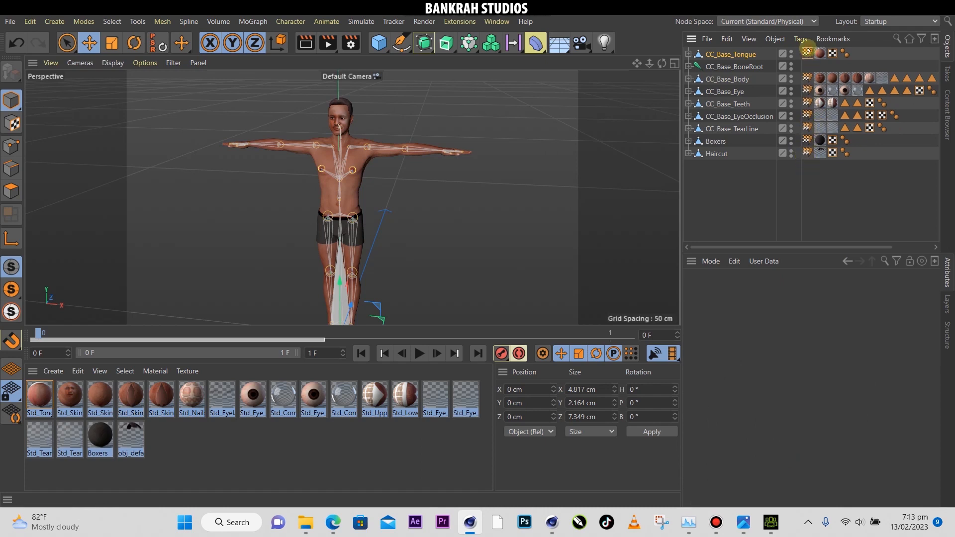
- Delete the Weight tags from all the character's mesh objects, from CC_Base_Tongue down to Haircut
left_click(807, 52)
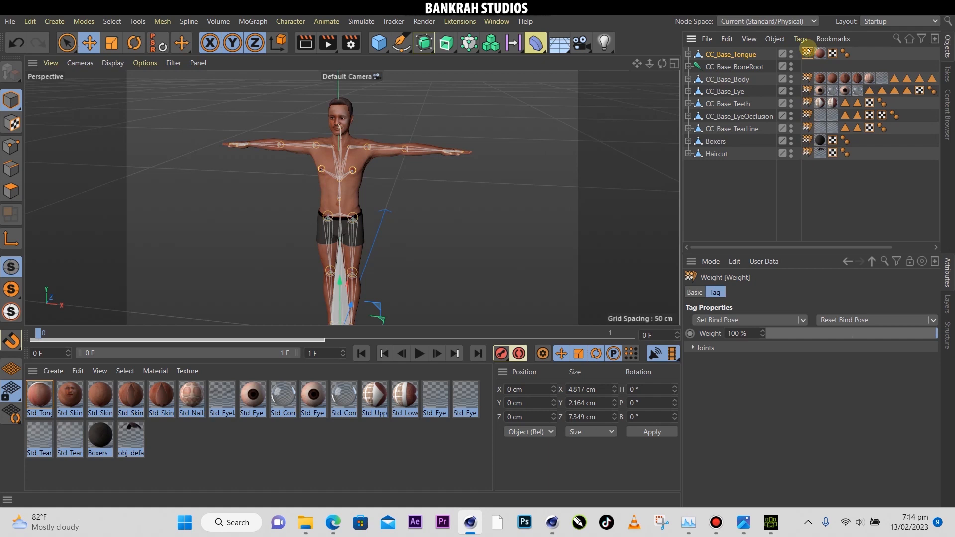
mouse_move(807, 52)
left_mouse_down()
mouse_move(812, 158)
mouse_move(812, 50)
left_mouse_up()
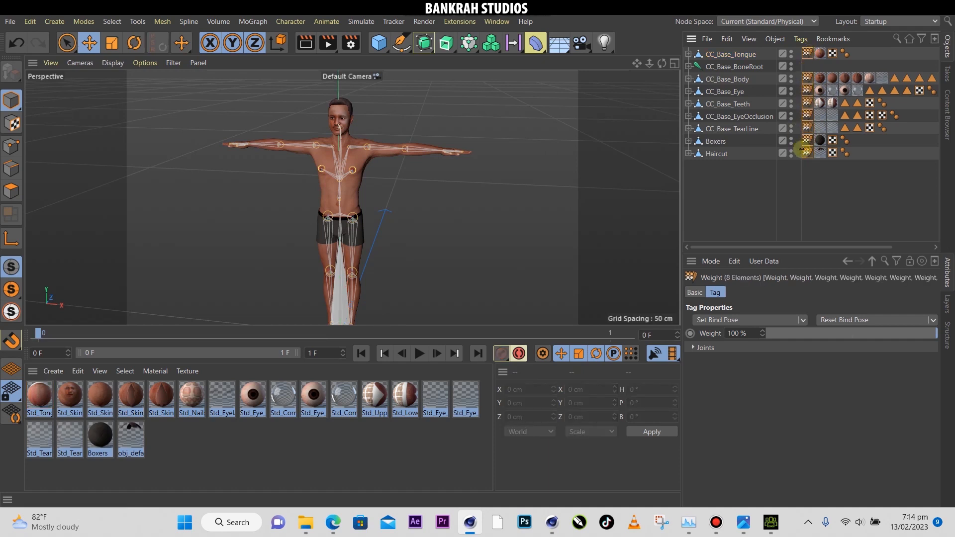
key("Delete")
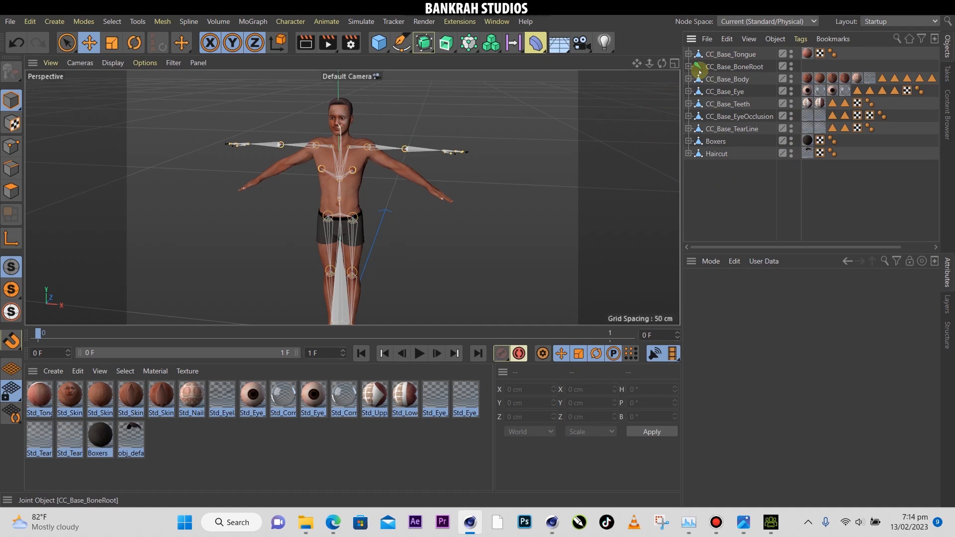
- Delete the character's skeleton, the CC_Base_BoneRoot joint hierarchy
left_click(722, 67)
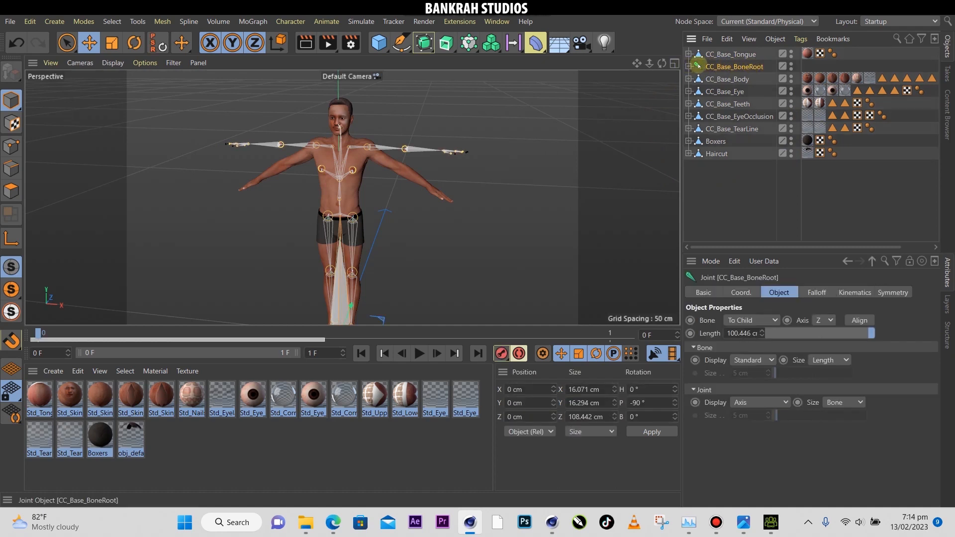
scroll(282, 157, "up", 3)
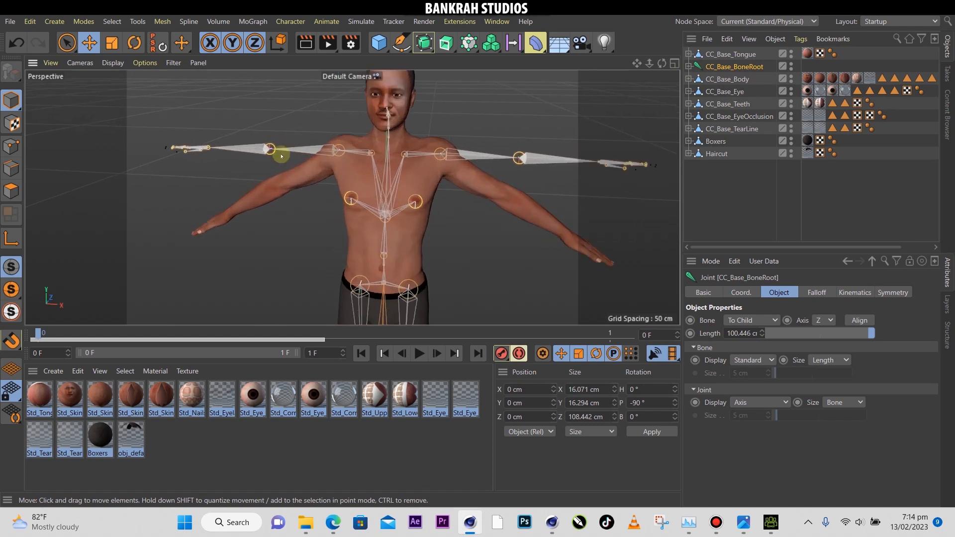
scroll(254, 149, "up", 1)
key("Delete")
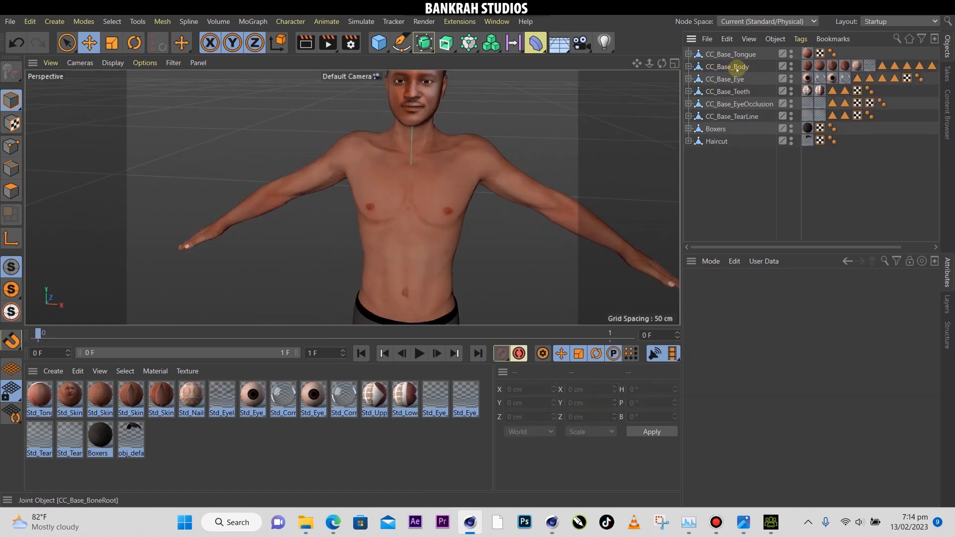
- Delete the Poses null and the Skin deformer nested under CC_Base_Tongue
left_click(688, 53)
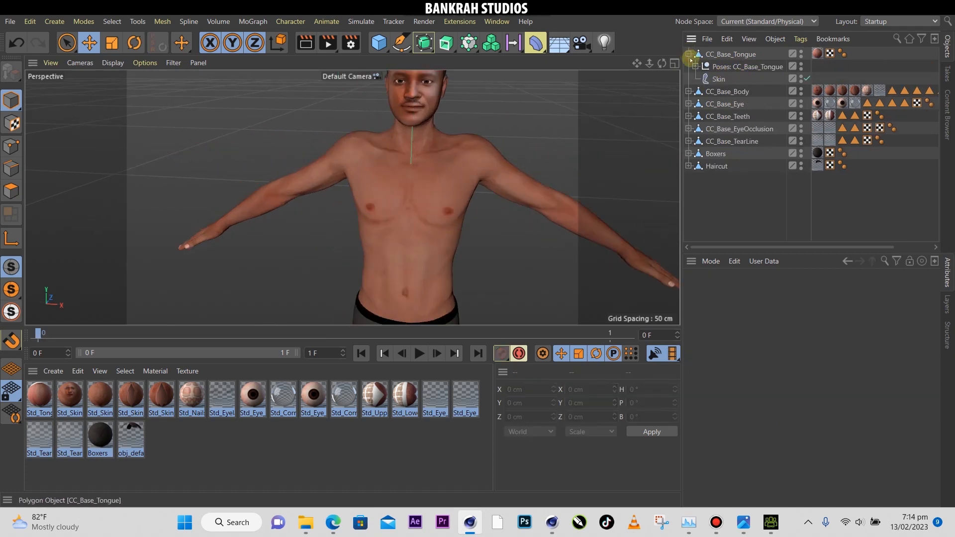
left_click(719, 67)
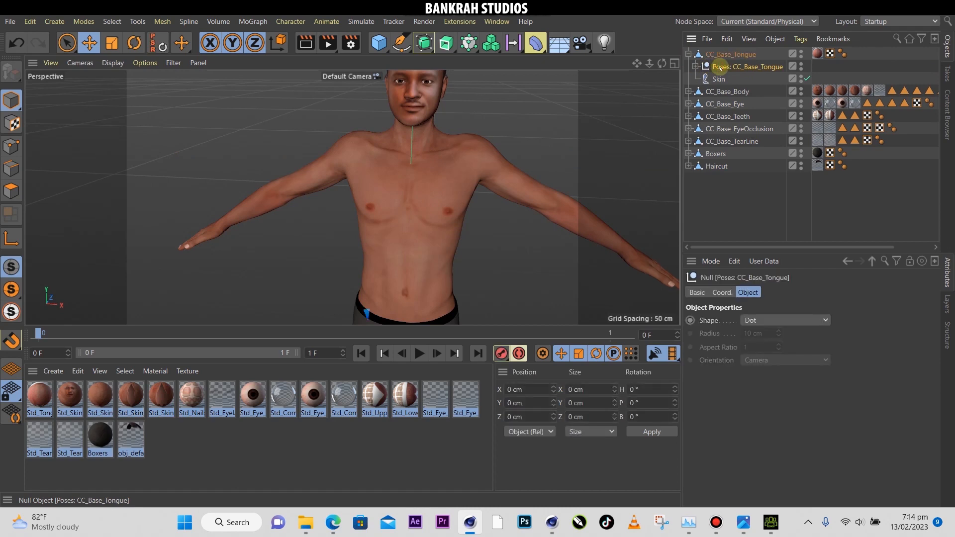
key("Delete")
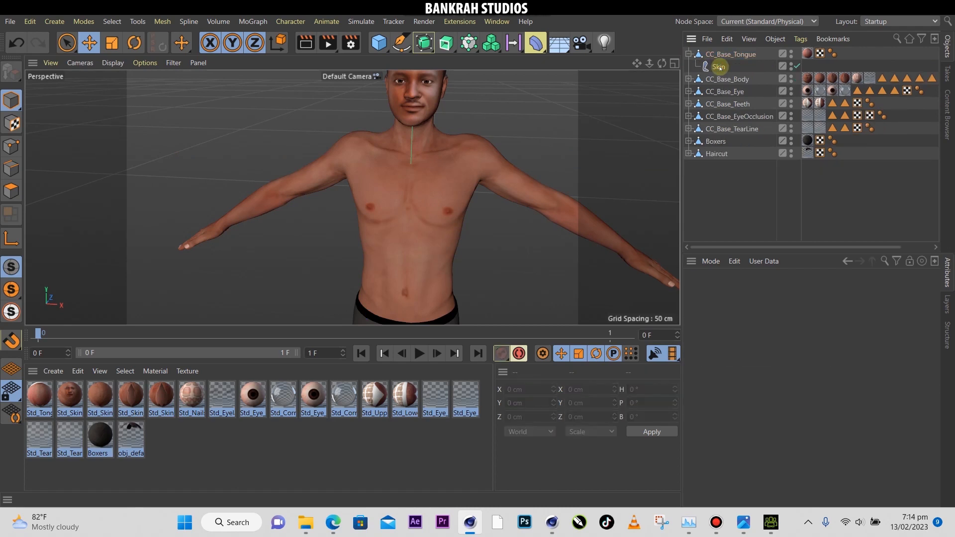
left_click(720, 67)
key("Delete")
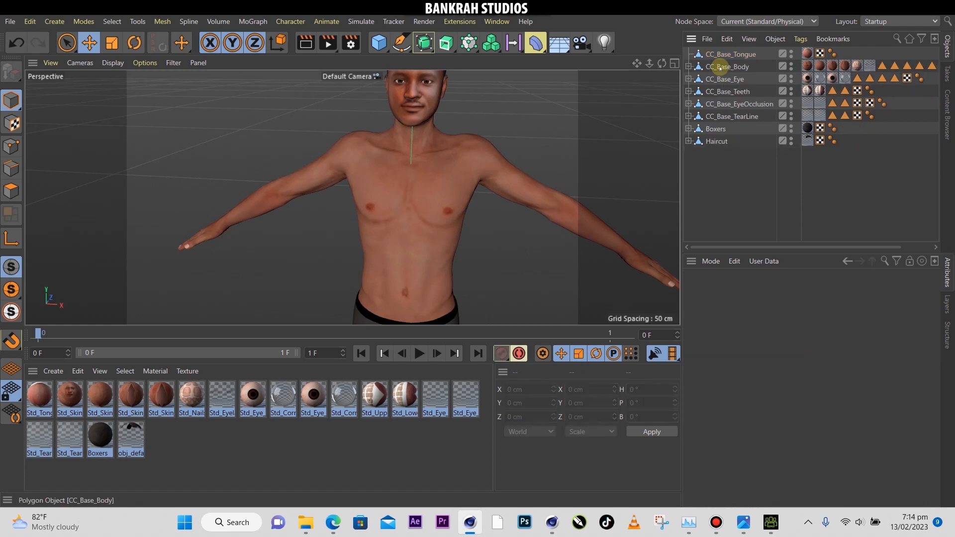
- Delete the Poses null and the Skin deformer nested under CC_Base_Body
left_click(689, 67)
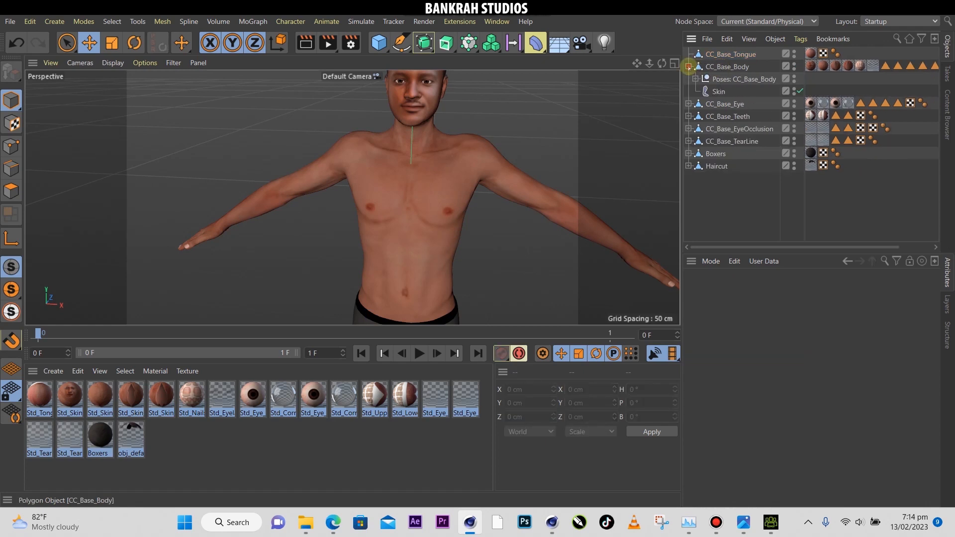
left_click(721, 79)
key("Delete")
left_click(719, 79)
key("Delete")
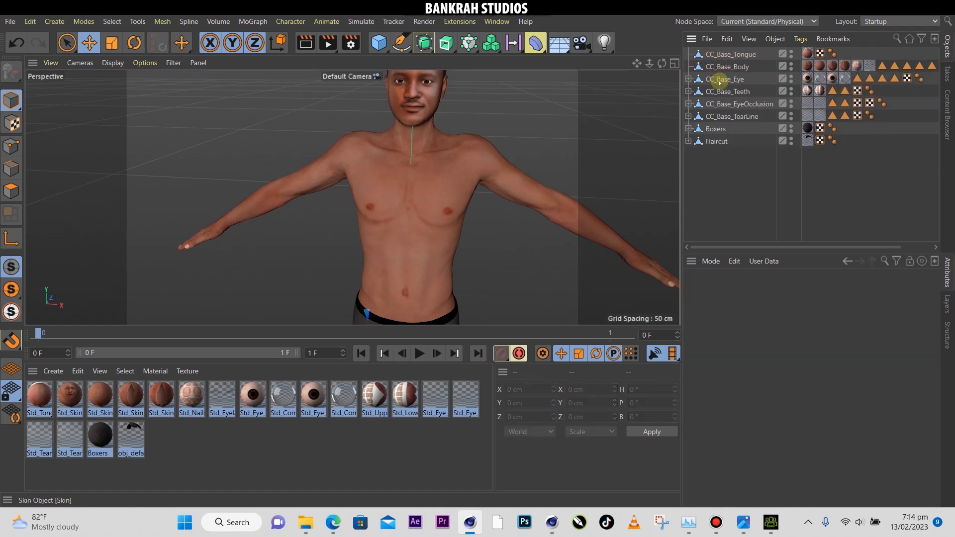
- Delete the Skin deformers nested under CC_Base_Eye and CC_Base_Teeth
left_click(689, 79)
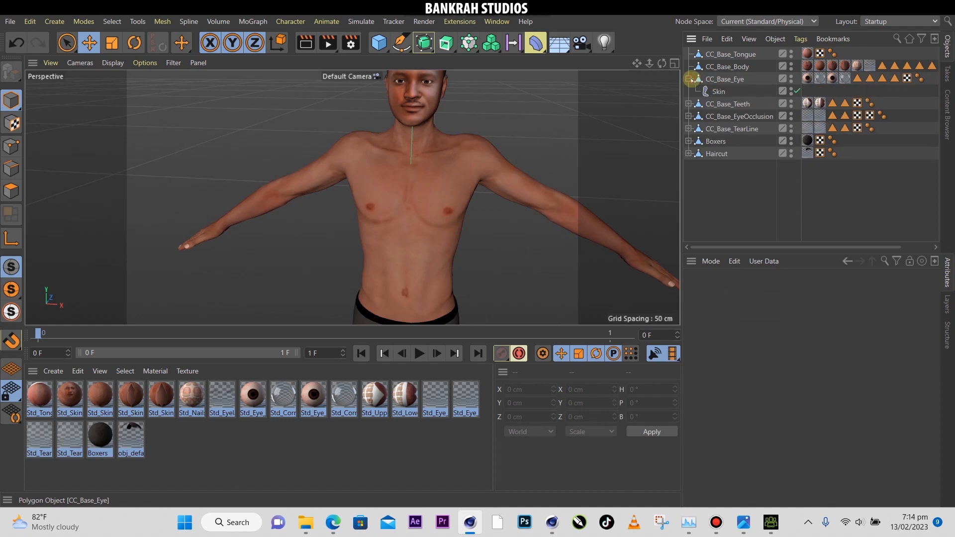
left_click(717, 93)
key("Delete")
left_click(689, 91)
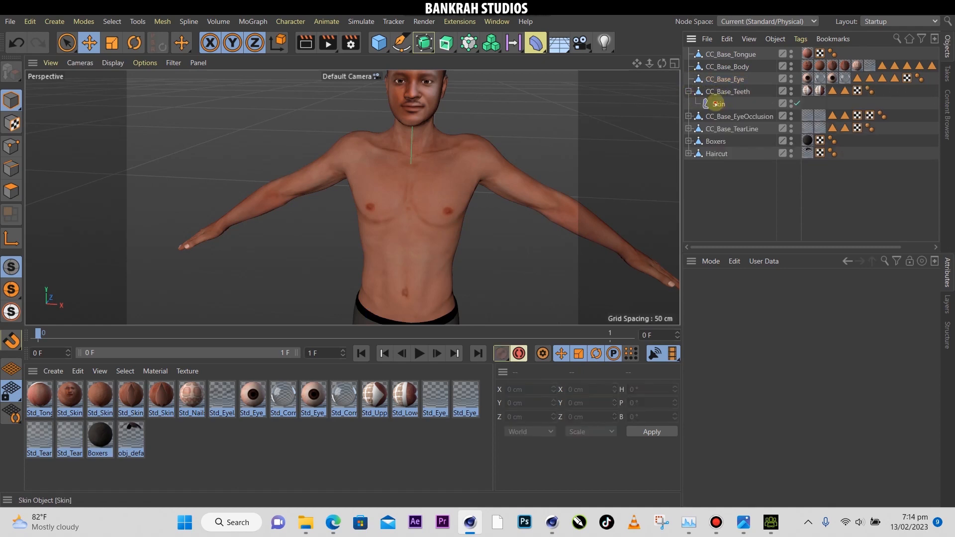
key("Delete")
- Delete the Poses null and the Skin deformer nested under CC_Base_EyeOcclusion
left_click(689, 104)
left_click(715, 117)
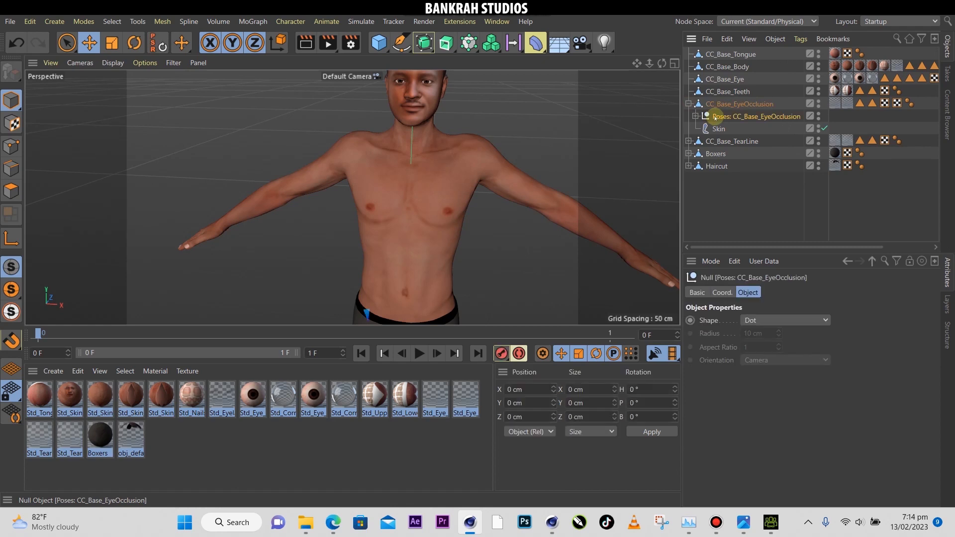
key("Delete")
left_click(716, 117)
key("Delete")
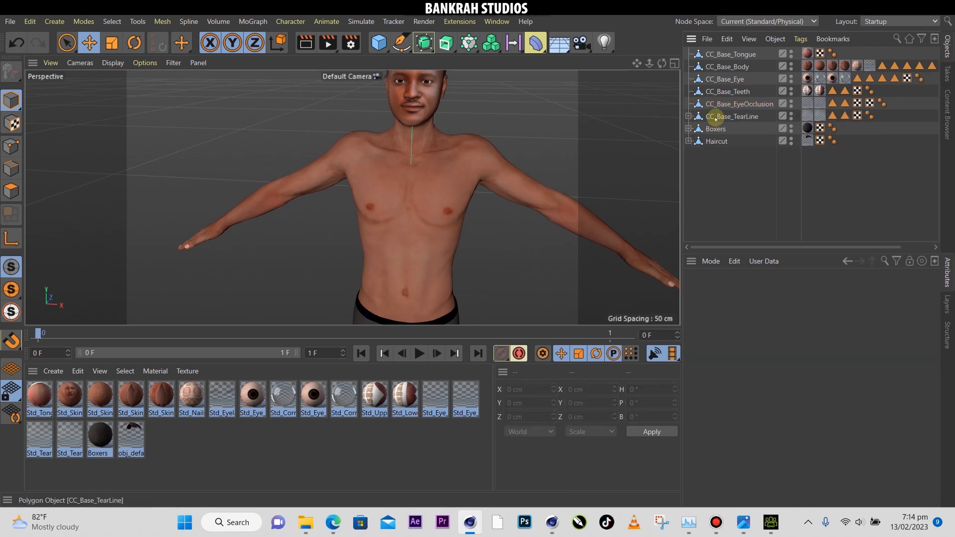
- Delete the Poses null and the Skin deformer nested under CC_Base_TearLine
left_click(689, 116)
left_click(716, 129)
key("Delete")
left_click(716, 129)
key("Delete")
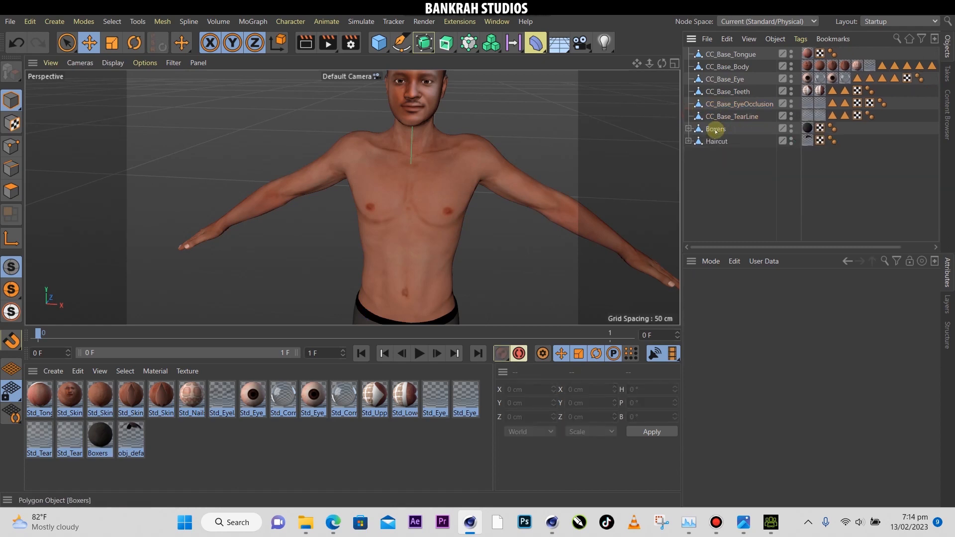
- Delete the Skin deformers nested under Boxers and Haircut
left_click(689, 128)
left_click(716, 141)
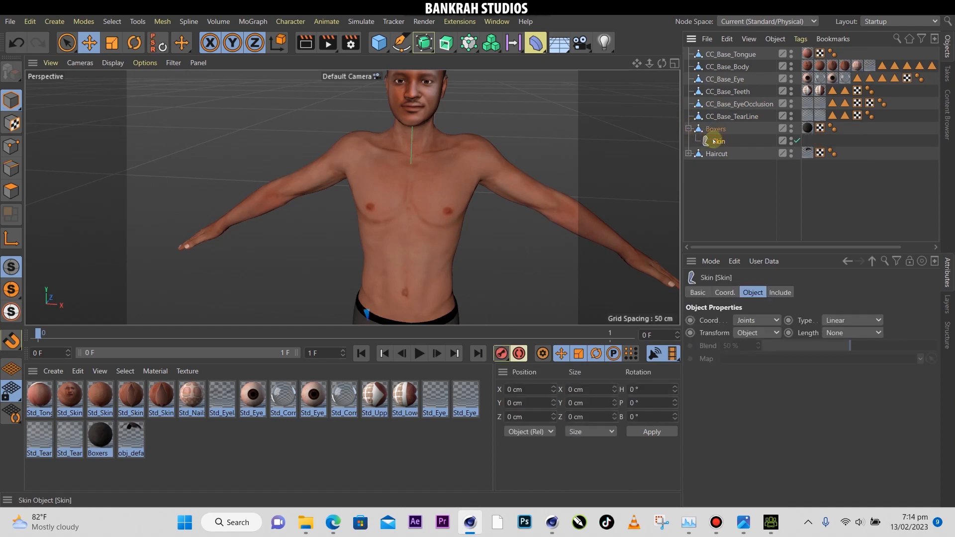
key("Delete")
left_click(689, 141)
left_click(717, 154)
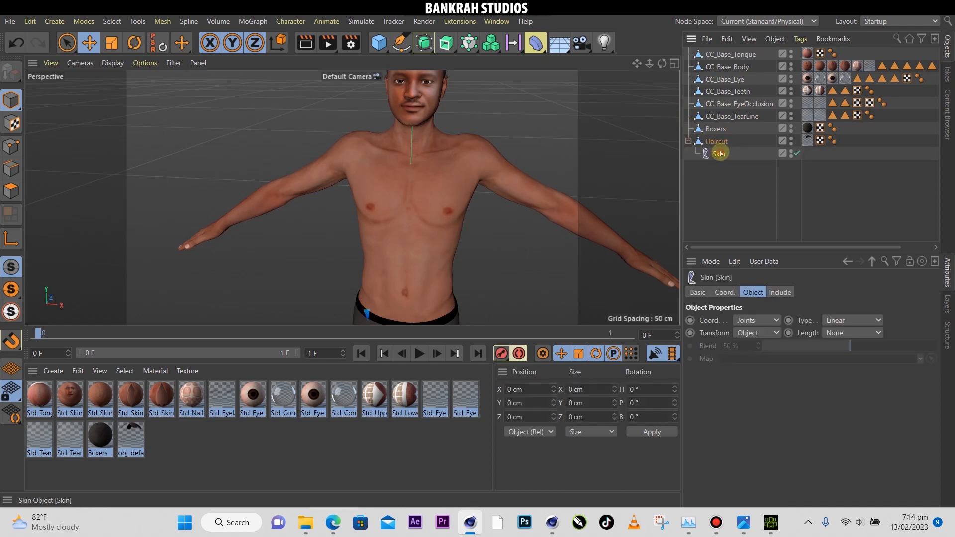
key("Delete")
- Delete the frame 0 keyframes of CC_Base_Tongue, CC_Base_Body, CC_Base_Eye, CC_Base_Teeth and CC_Base_EyeOcclusion, one object at a time
left_click(726, 55)
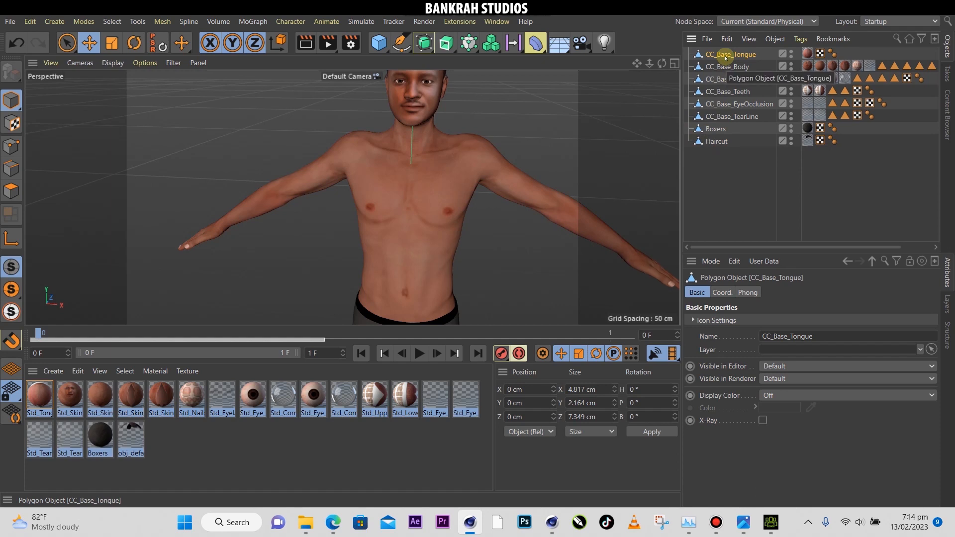
scroll(384, 178, "down", 2)
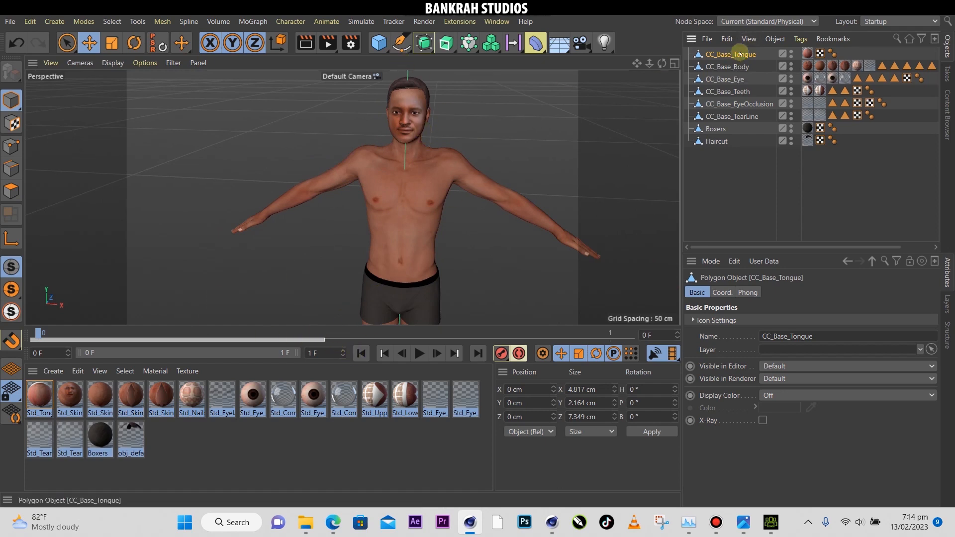
left_click(268, 342)
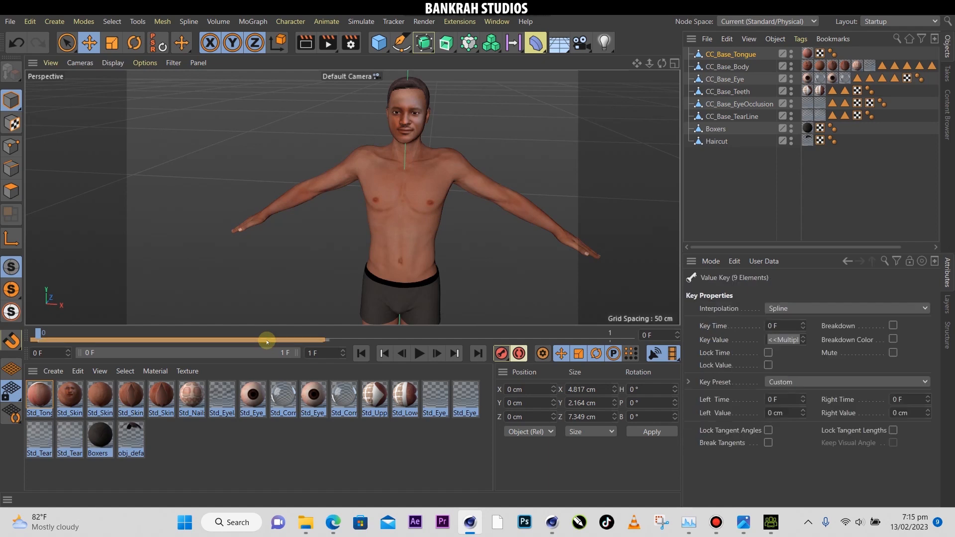
left_click(722, 67)
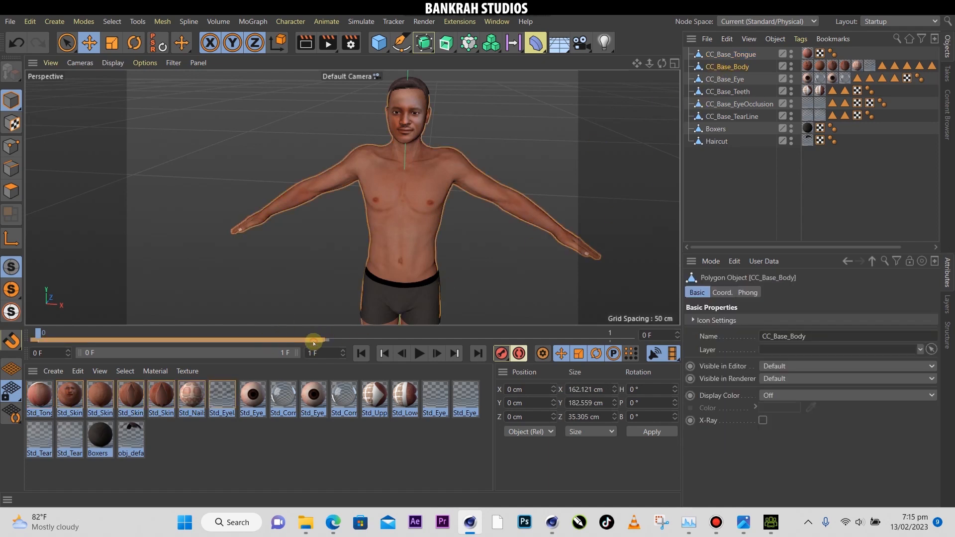
left_click(729, 79)
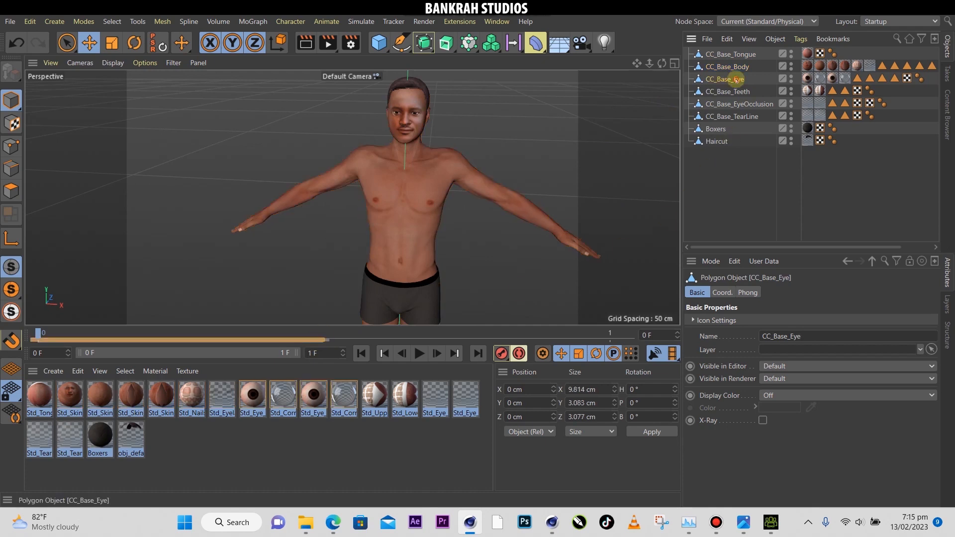
left_click(298, 341)
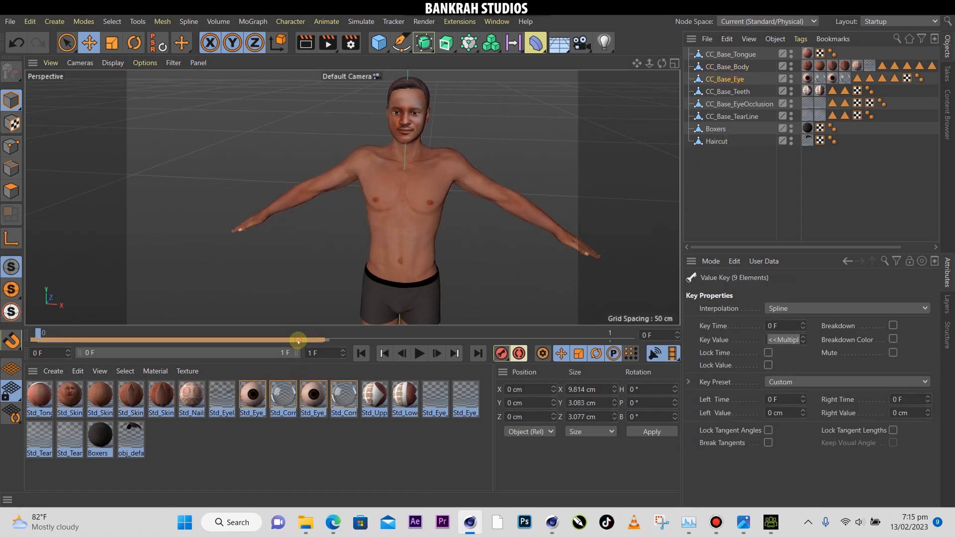
left_click(727, 93)
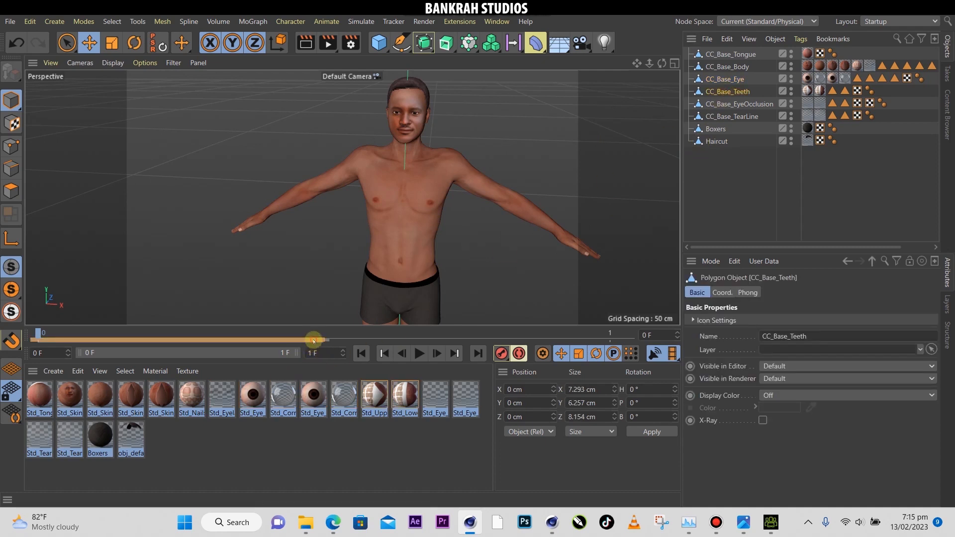
left_click(735, 104)
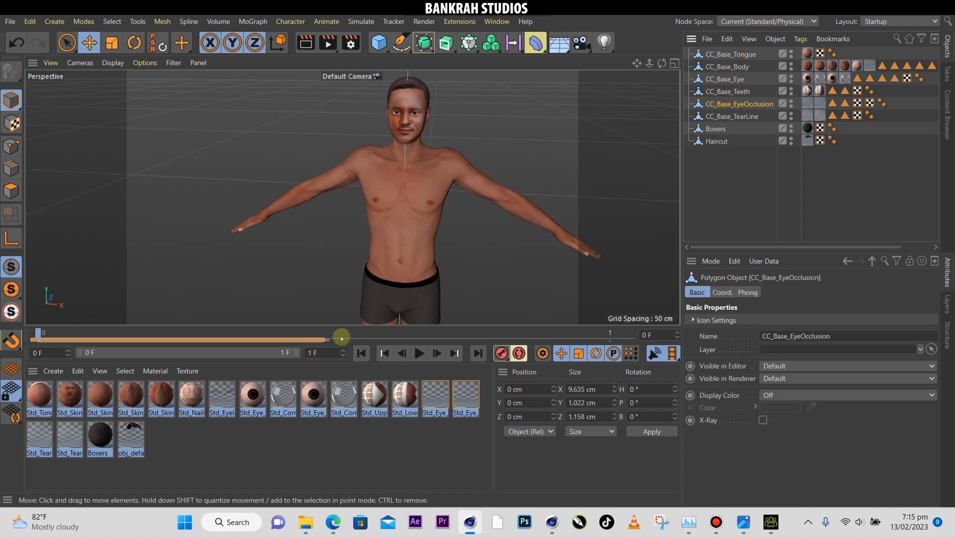
left_click(303, 342)
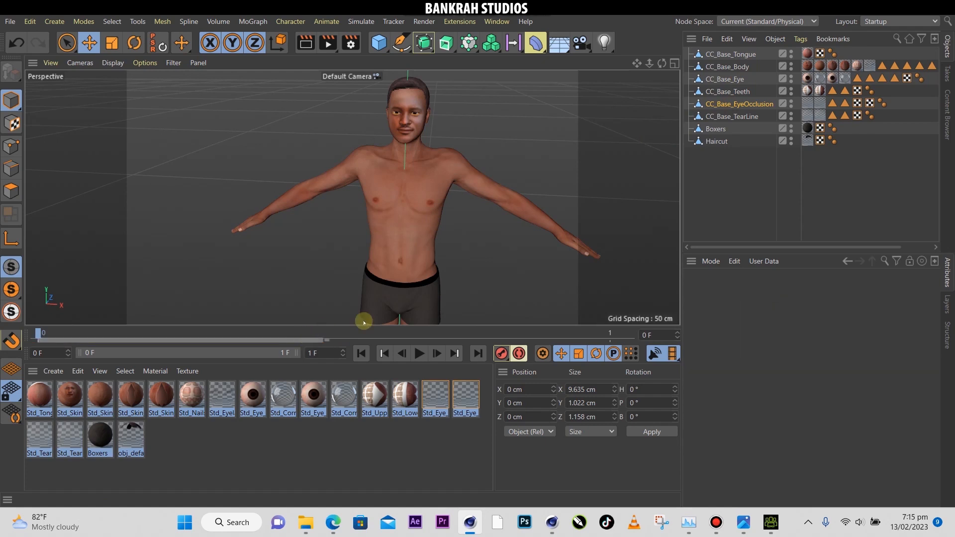
- Delete the CC_Base_TearLine object from the character
left_click(735, 116)
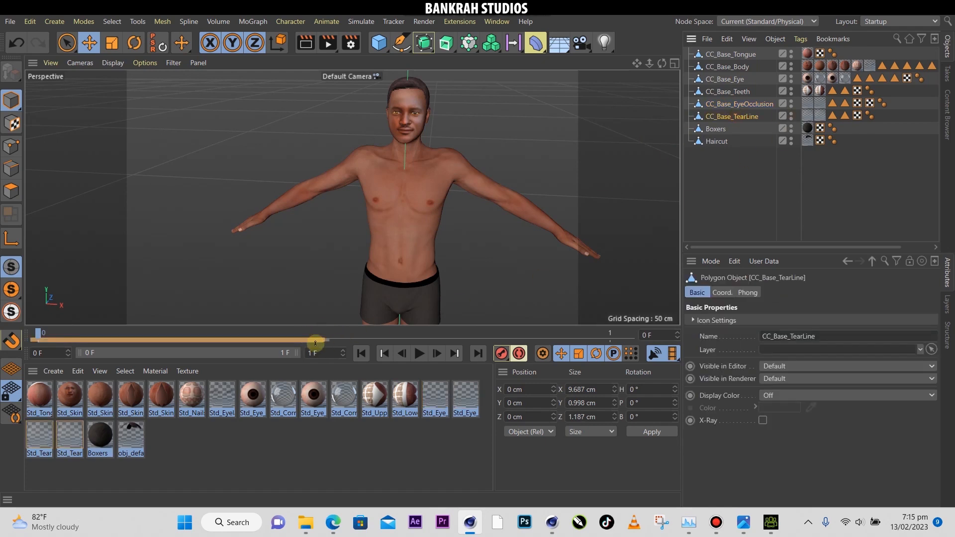
key("Delete")
left_click(722, 114)
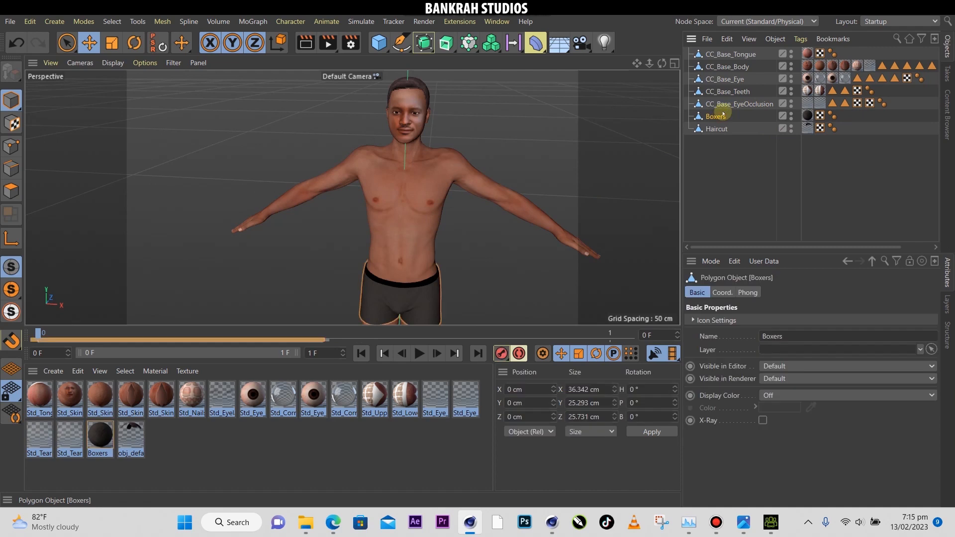
key("Delete")
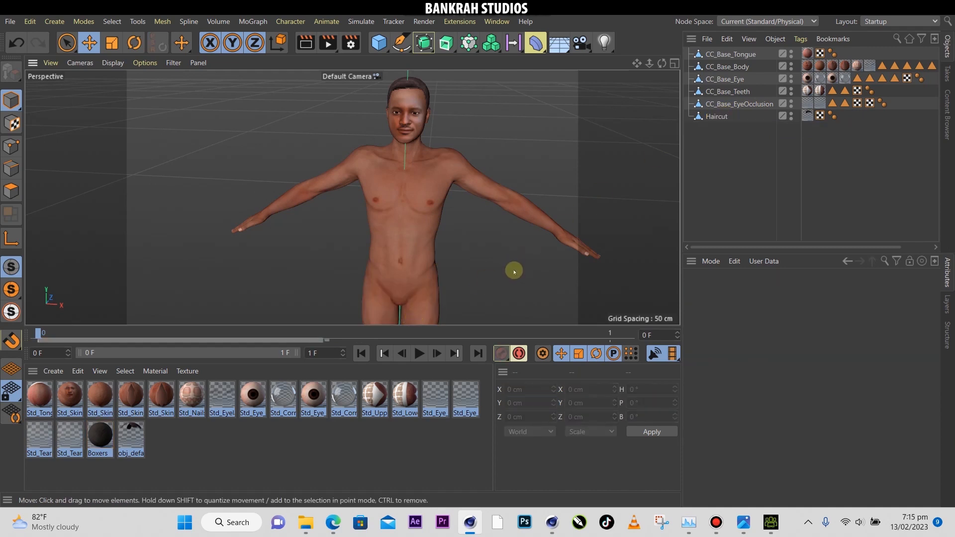
key("ctrl+z")
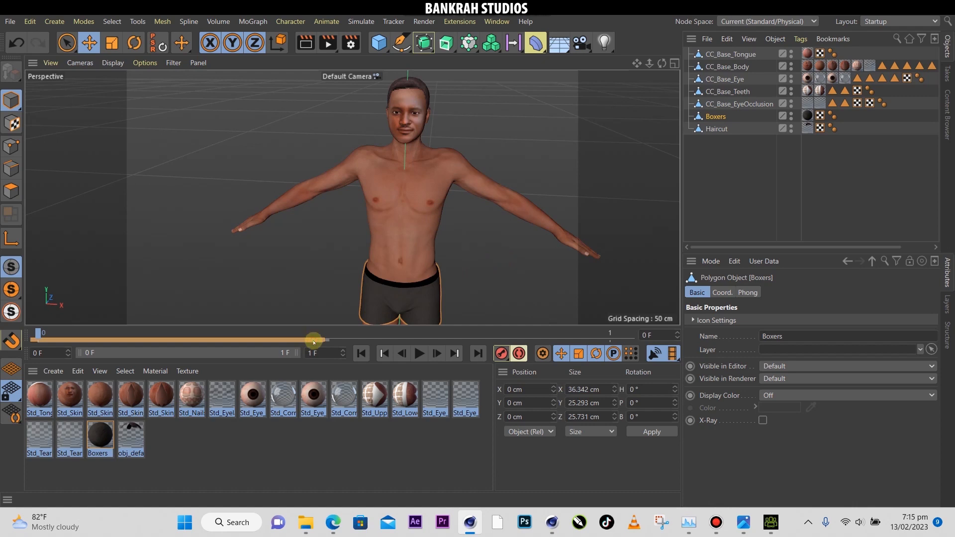
- Delete the frame 0 keyframes of Boxers and Haircut
left_click(702, 129)
left_click(316, 341)
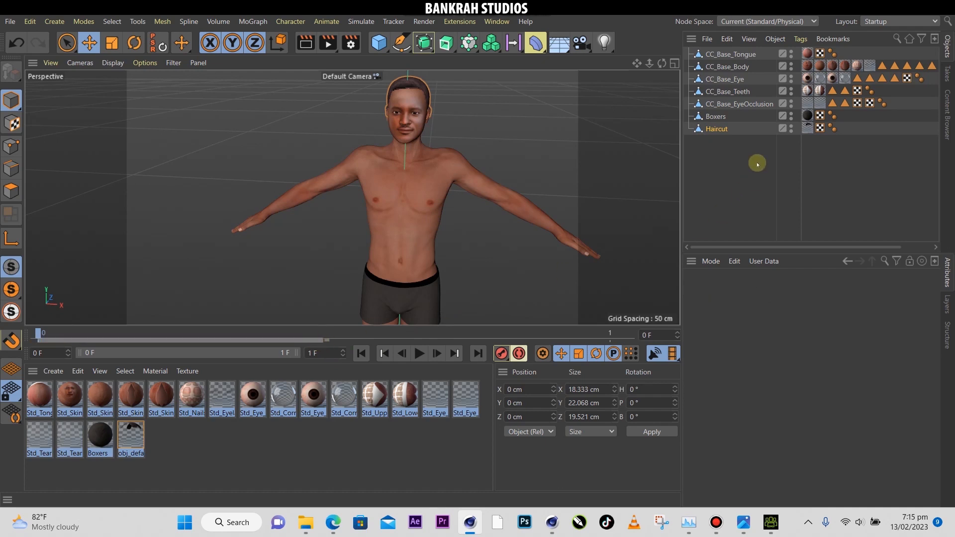
- Check each character object, from Boxers up to CC_Base_Tongue, for leftover keyframes in the timeline
left_click(741, 108)
left_click(740, 91)
left_click(736, 79)
left_click(737, 67)
left_click(739, 55)
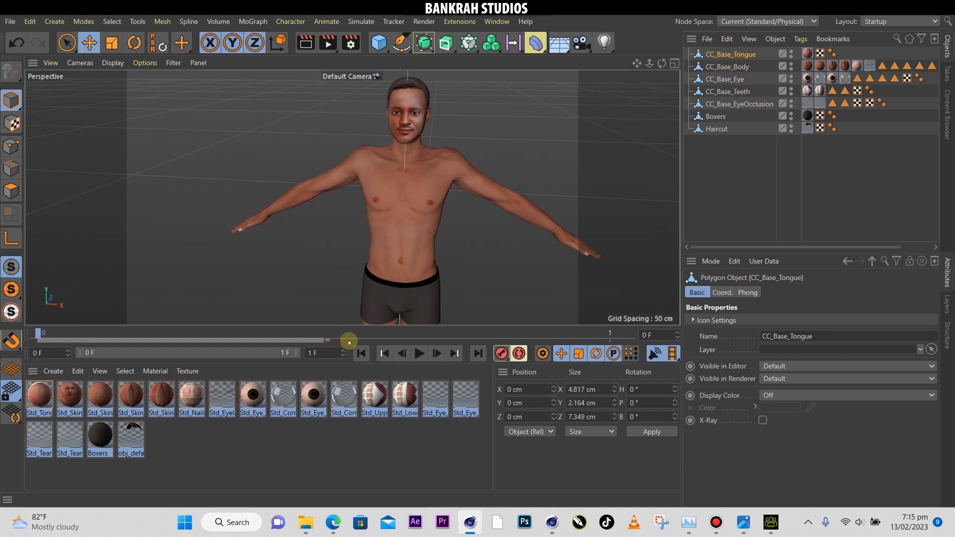
left_click(719, 116)
left_click(725, 104)
left_click(729, 92)
left_click(731, 80)
left_click(730, 67)
left_click(734, 55)
left_click(724, 166)
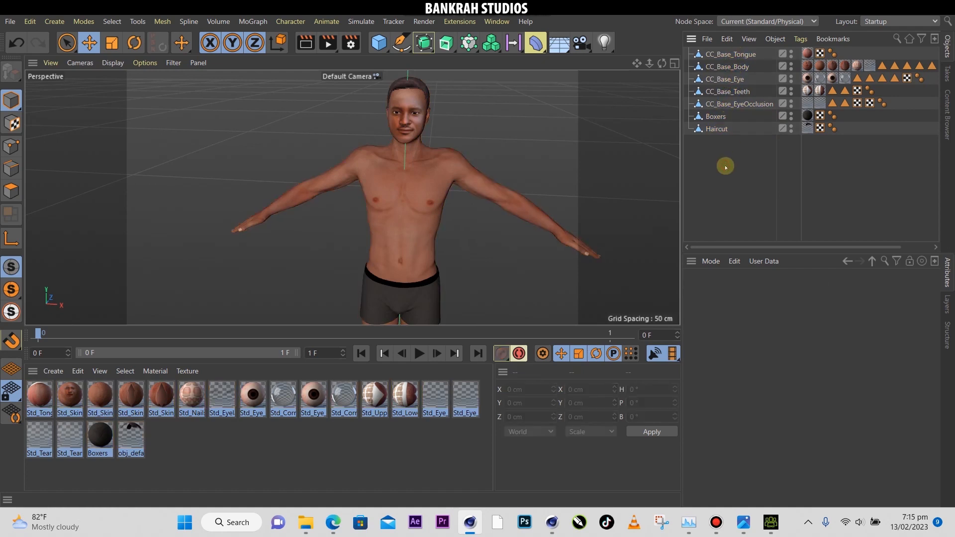
- Select all character objects and export the scene as an FBX named "c4d fbx file for mixamo" with the current export settings
left_click_drag(715, 176, 768, 40)
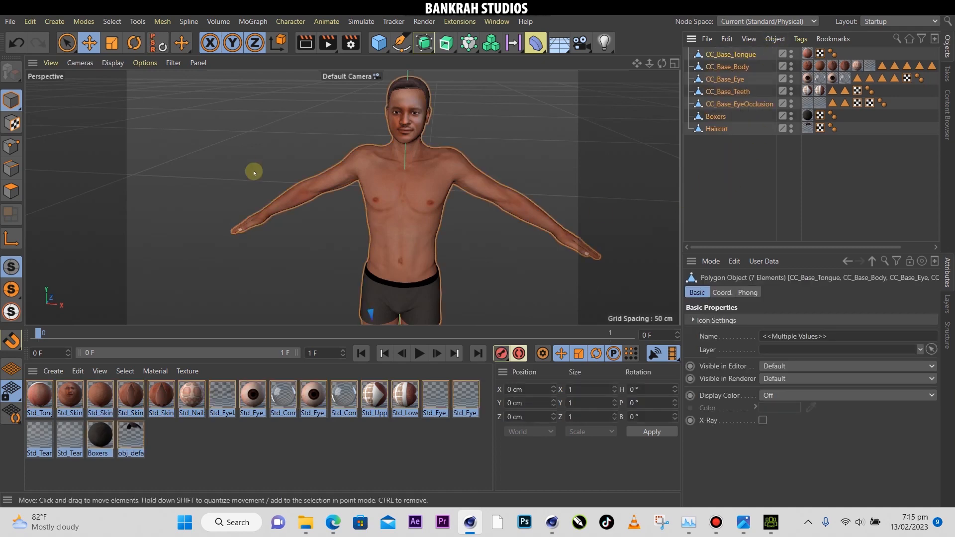
left_click(9, 21)
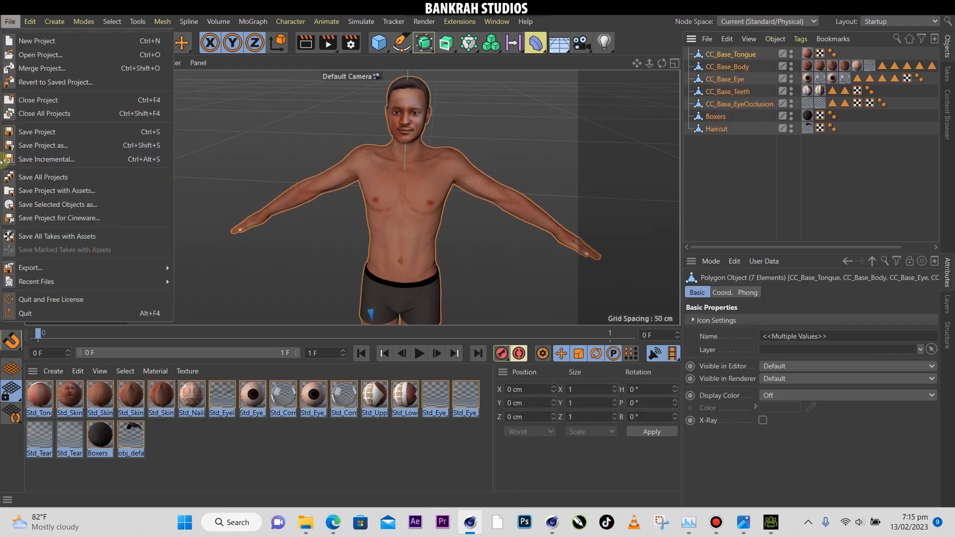
mouse_move(105, 267)
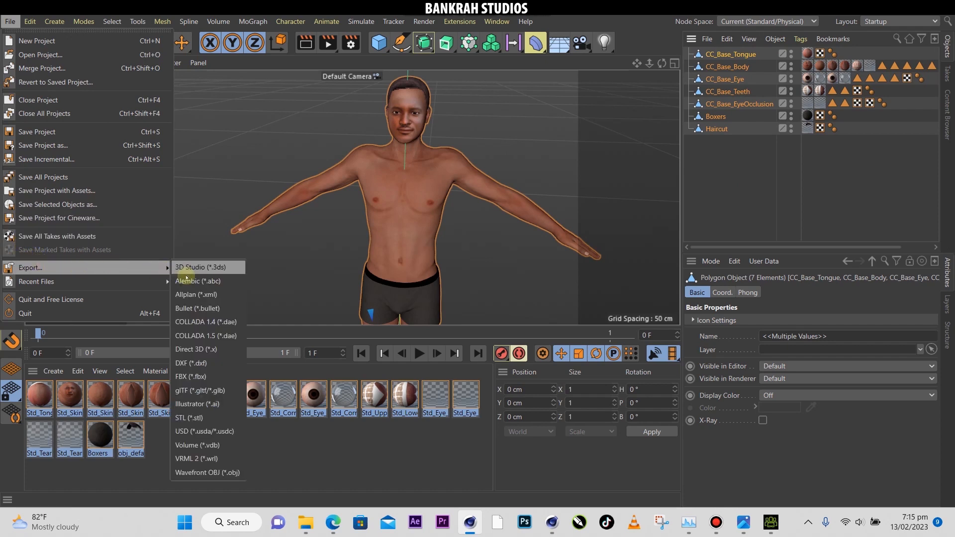
left_click(208, 378)
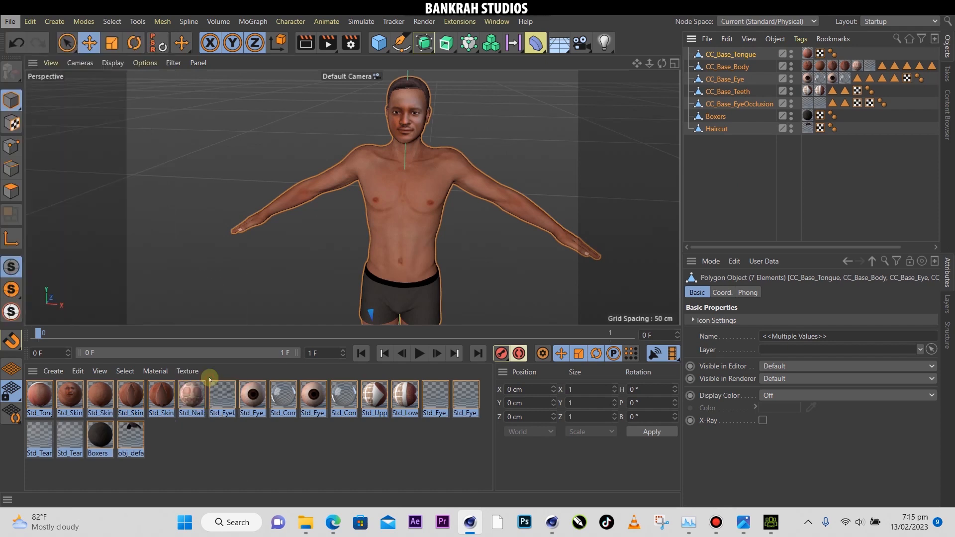
left_click_drag(169, 169, 390, 95)
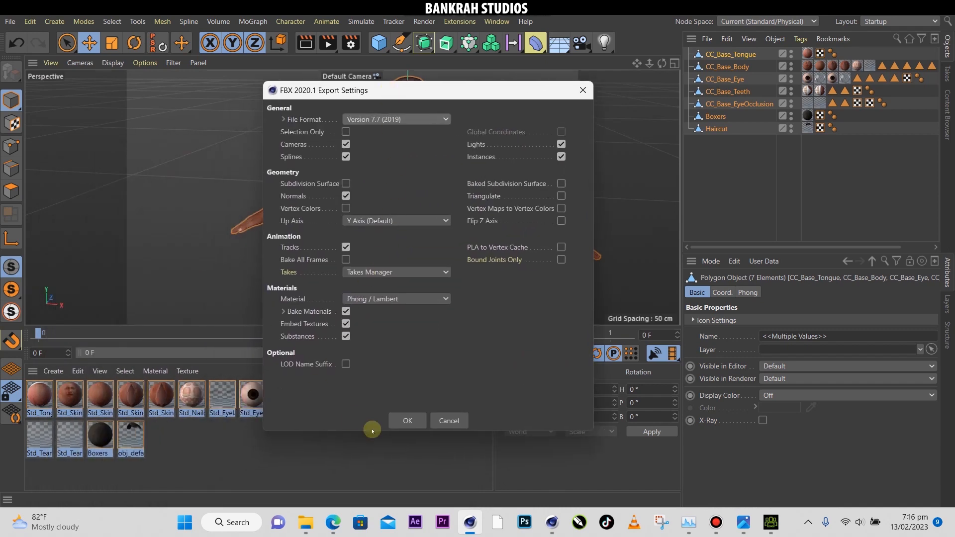
left_click(405, 421)
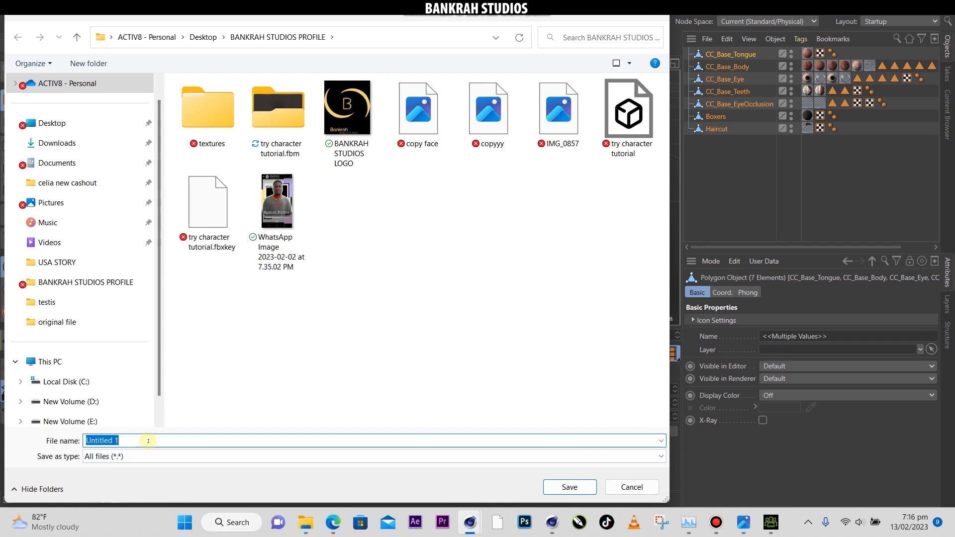
type("c4d fbx file for mixamo")
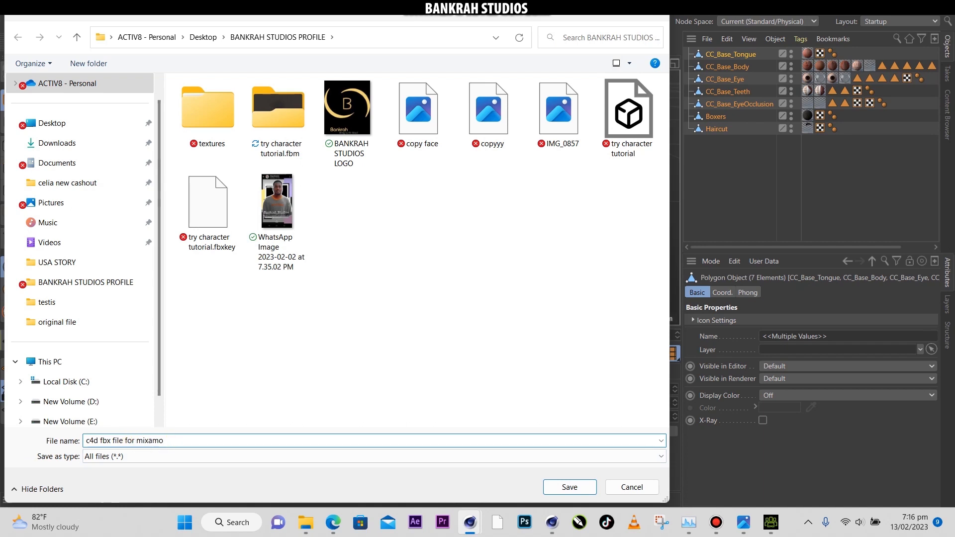
left_click(559, 486)
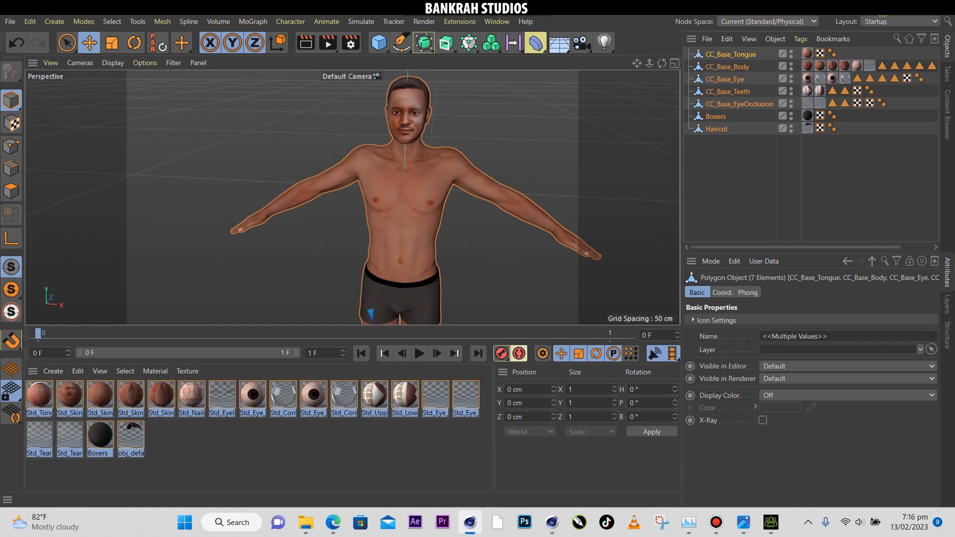
- Switch to File Explorer and check the BANKRAH STUDIOS PROFILE folder for the exported "c4d fbx file for mixamo"
left_click(885, 7)
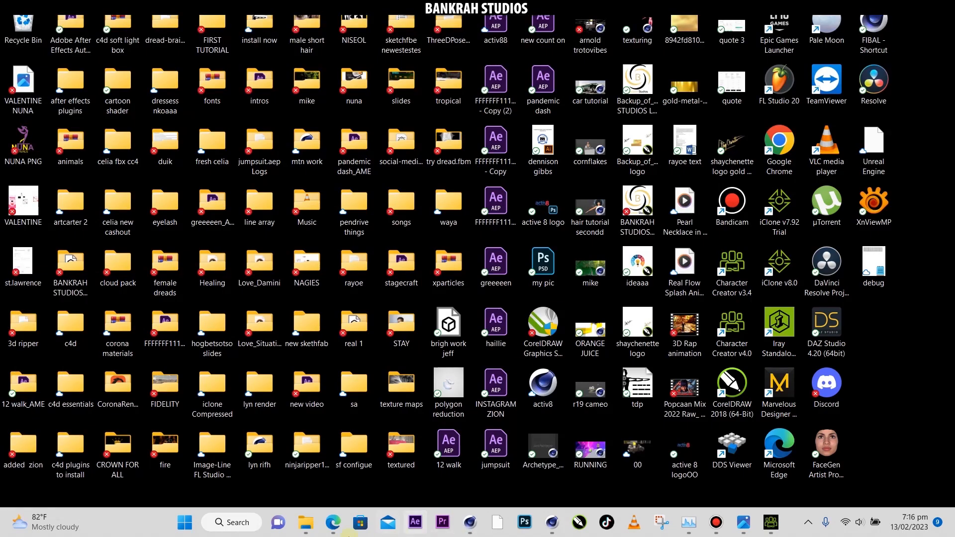
mouse_move(296, 522)
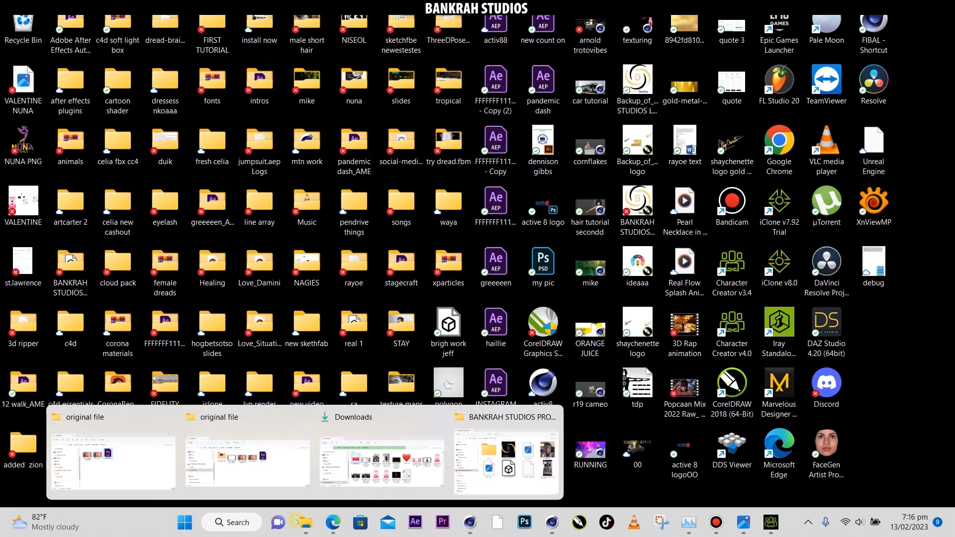
left_click(490, 454)
scroll(587, 414, "down", 1)
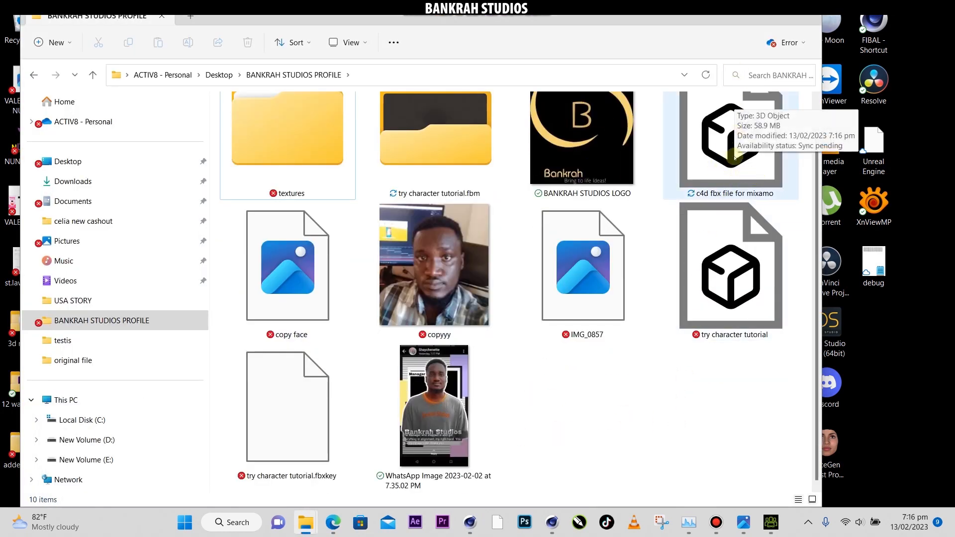
left_click_drag(716, 16, 609, 69)
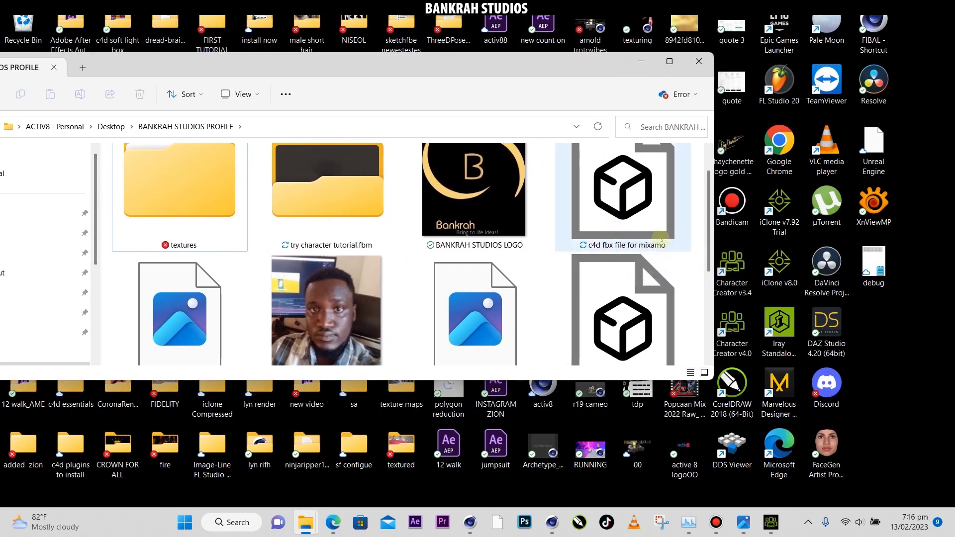
- Switch to Mixamo in Microsoft Edge and upload "c4d fbx file for mixamo" as a new character
left_click(335, 522)
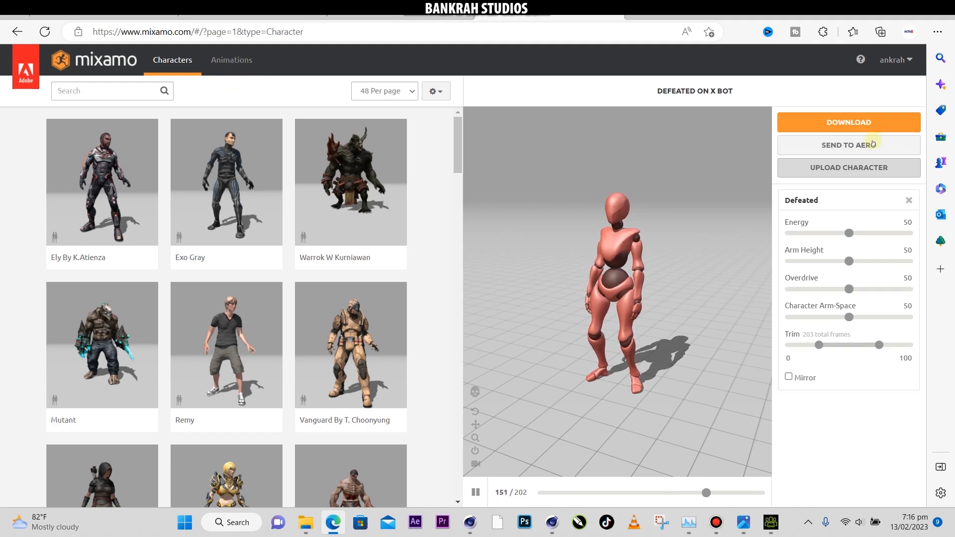
left_click(853, 168)
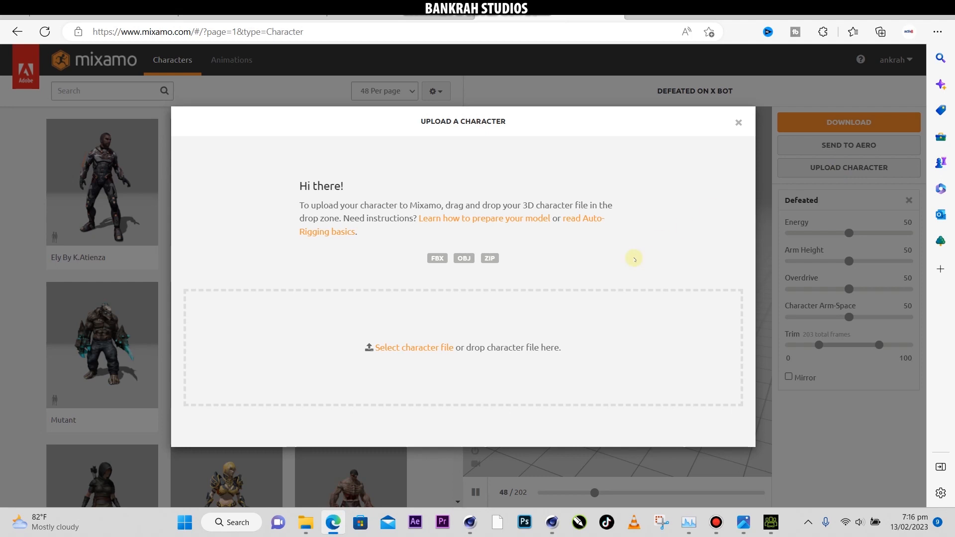
left_click(408, 350)
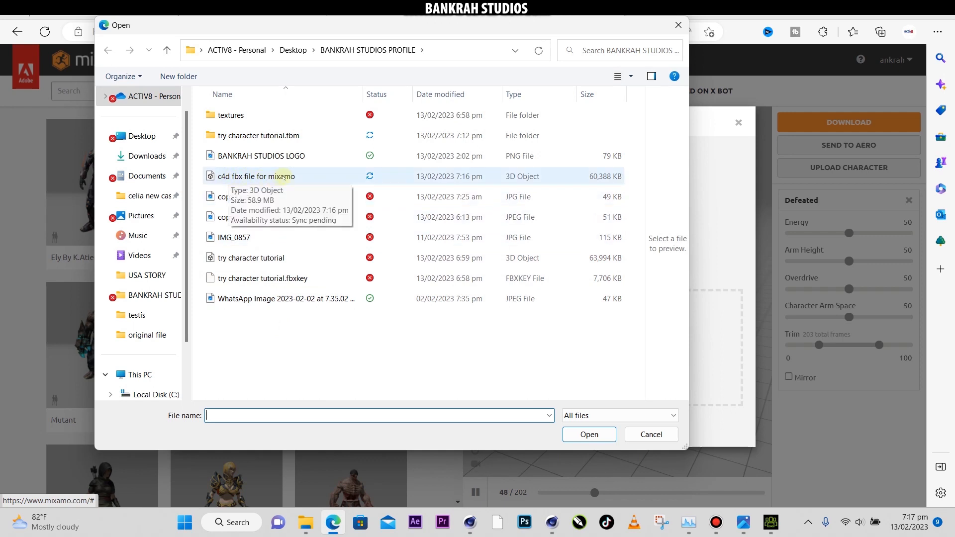
double_click(282, 177)
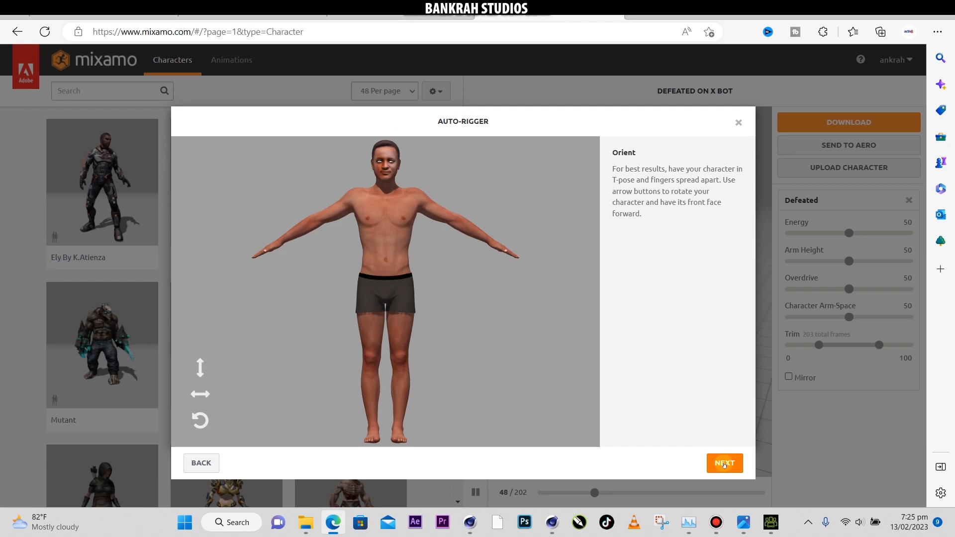
- Accept the orientation, place the chin, wrist, elbow, knee and groin markers symmetrically on the body, and start the auto-rigging
left_click(725, 464)
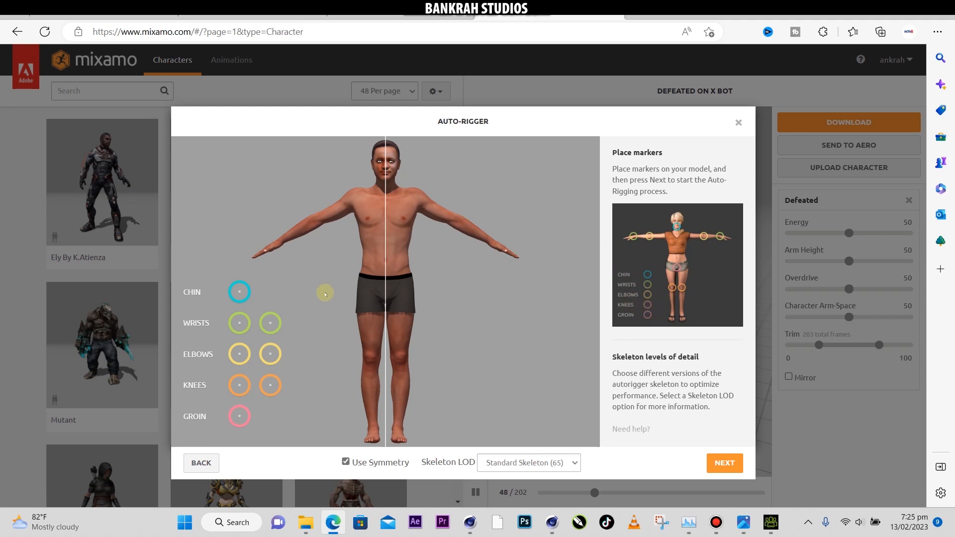
mouse_move(239, 294)
left_mouse_down()
mouse_move(386, 184)
mouse_move(383, 172)
left_mouse_up()
left_click_drag(240, 325, 281, 244)
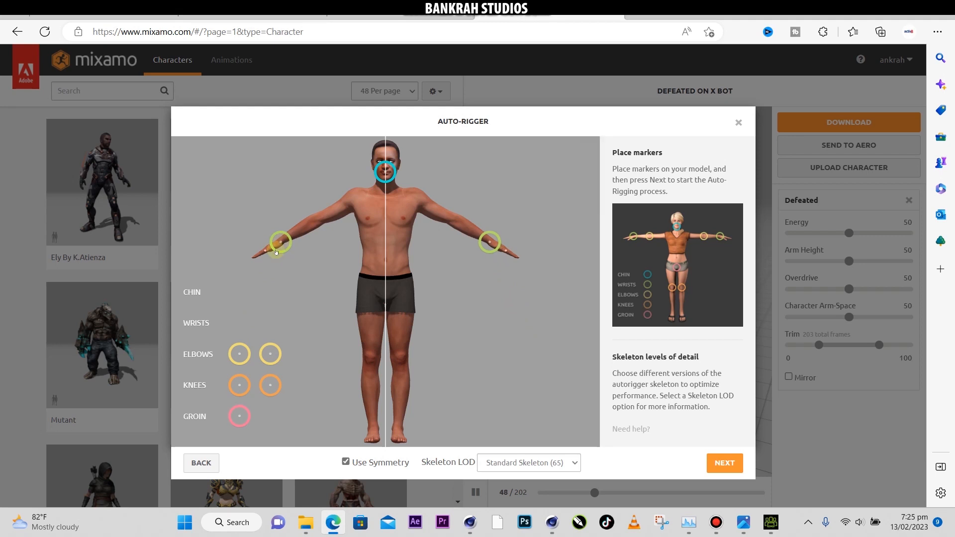
mouse_move(239, 354)
left_mouse_down()
mouse_move(297, 293)
mouse_move(315, 220)
left_mouse_up()
mouse_move(238, 386)
left_mouse_down()
mouse_move(343, 356)
mouse_move(369, 360)
left_mouse_up()
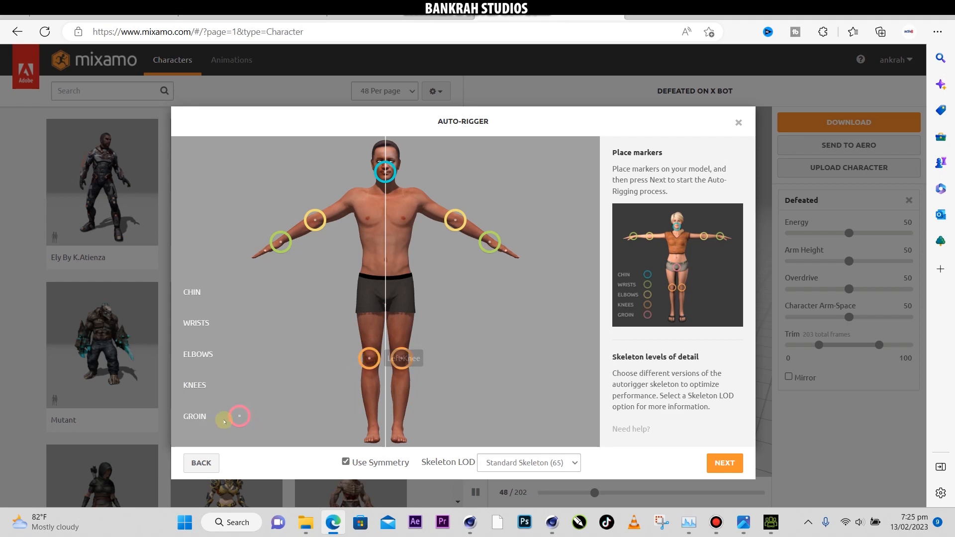
mouse_move(240, 415)
left_mouse_down()
mouse_move(326, 386)
mouse_move(387, 298)
left_mouse_up()
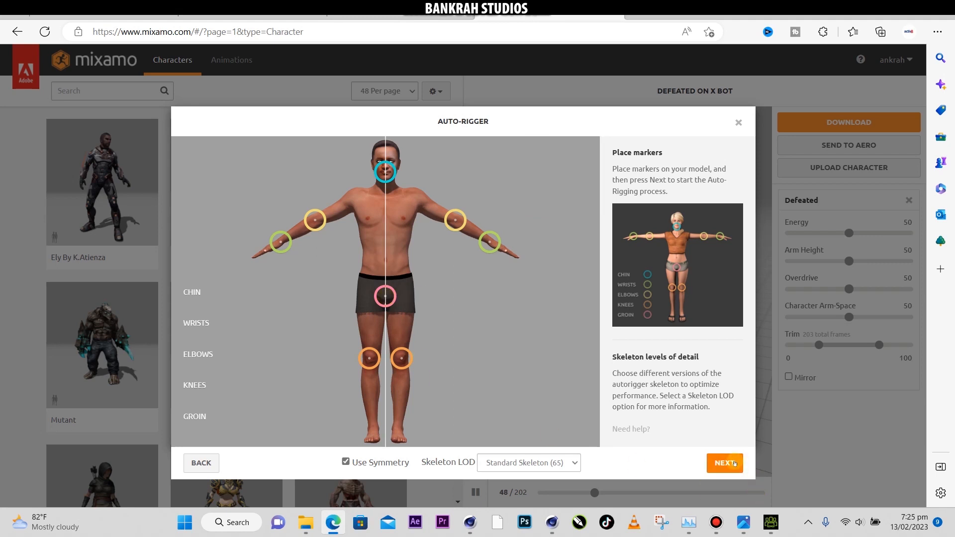
left_click(725, 463)
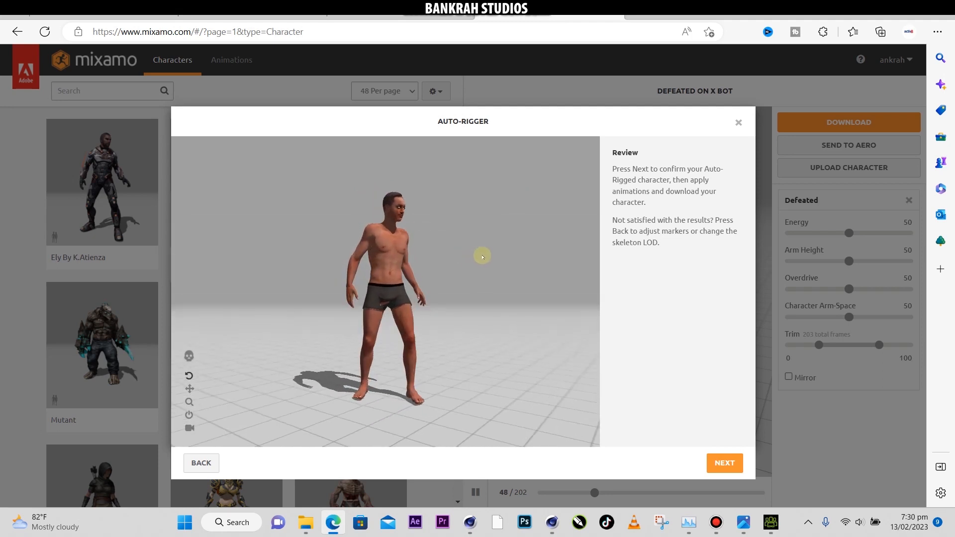
- Review the auto-rigged character from several angles and confirm it as the active Mixamo character
left_click_drag(404, 284, 335, 267)
mouse_move(450, 260)
left_mouse_down()
mouse_move(317, 258)
mouse_move(518, 258)
mouse_move(427, 267)
mouse_move(514, 270)
mouse_move(390, 272)
mouse_move(456, 277)
left_mouse_up()
mouse_move(457, 318)
left_mouse_down()
mouse_move(432, 314)
mouse_move(445, 317)
left_mouse_up()
left_click(721, 465)
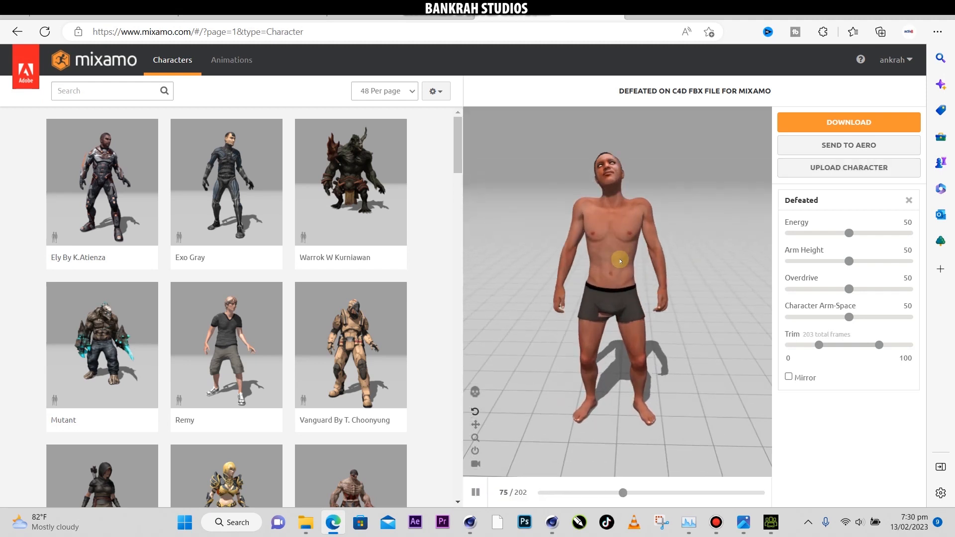
left_click_drag(652, 251, 621, 220)
left_click_drag(624, 283, 604, 239)
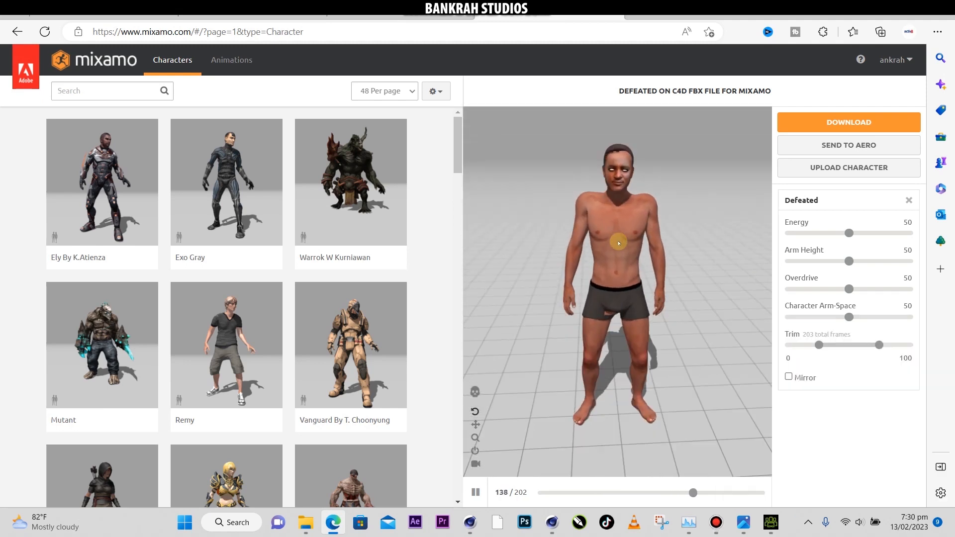
- Search the animation library for "run" and apply the Fast Run animation to the character
left_click(227, 61)
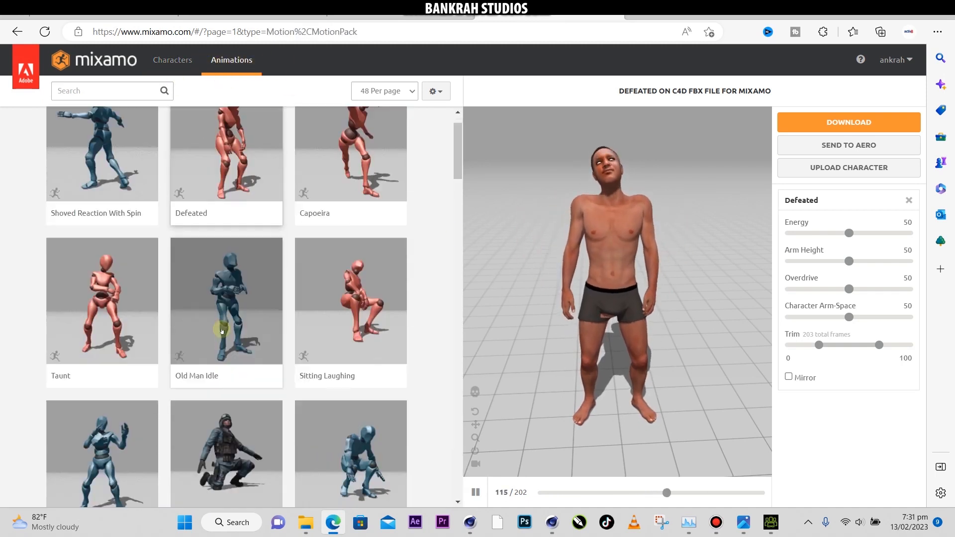
scroll(347, 395, "down", 1)
scroll(347, 395, "down", 7)
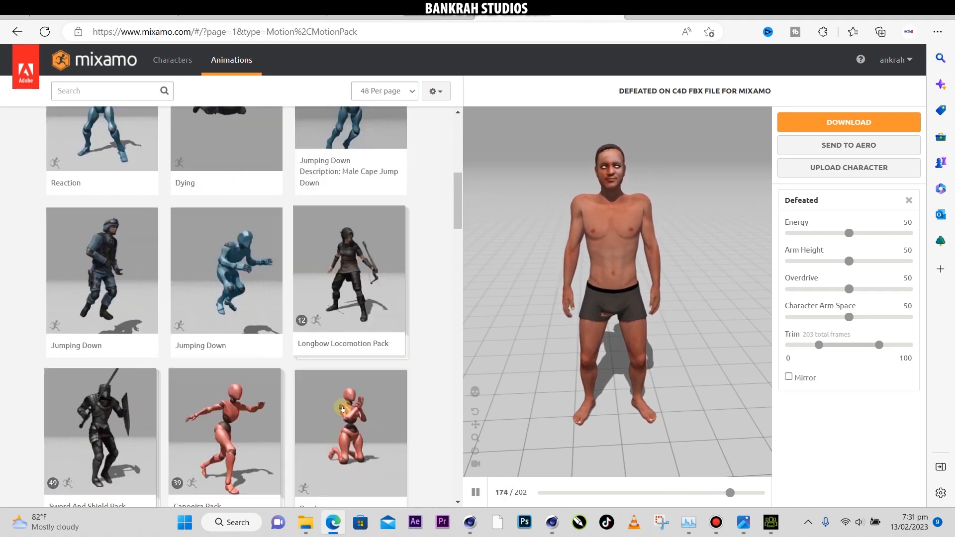
scroll(347, 408, "down", 6)
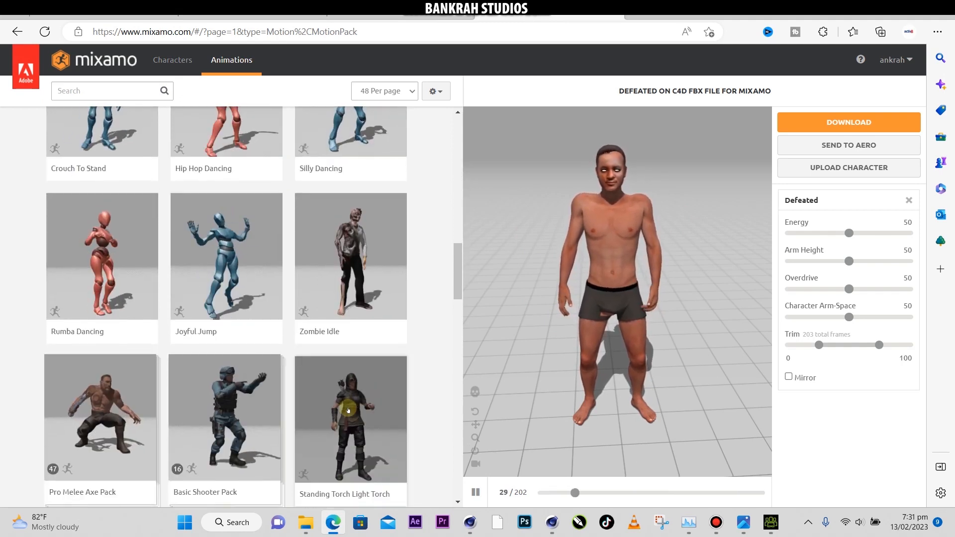
scroll(343, 433, "down", 6)
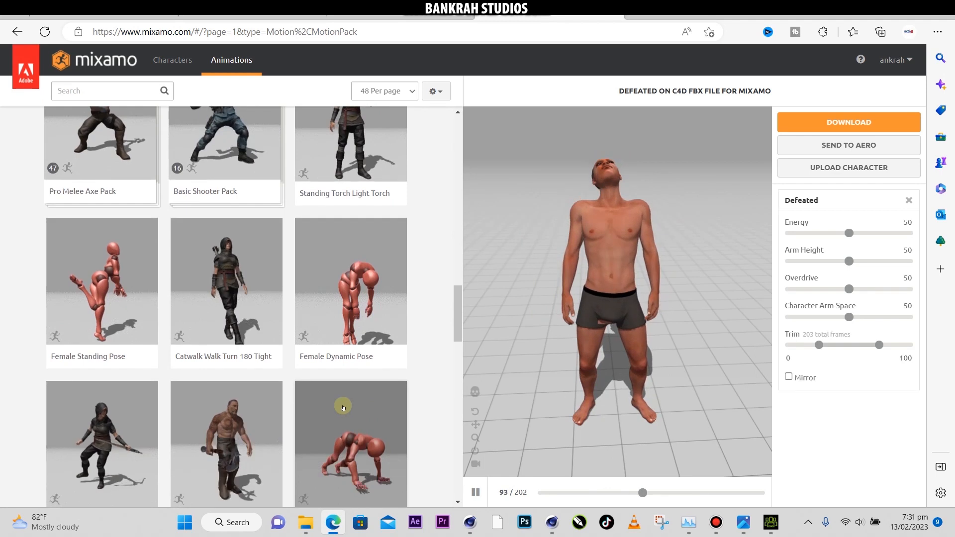
scroll(172, 117, "up", 5)
scroll(172, 117, "up", 1)
left_click(91, 90)
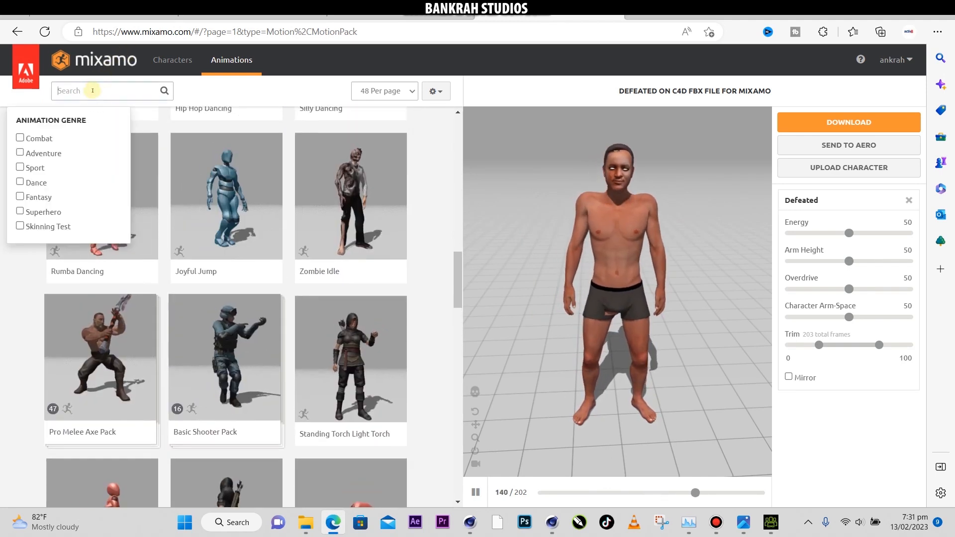
type("run")
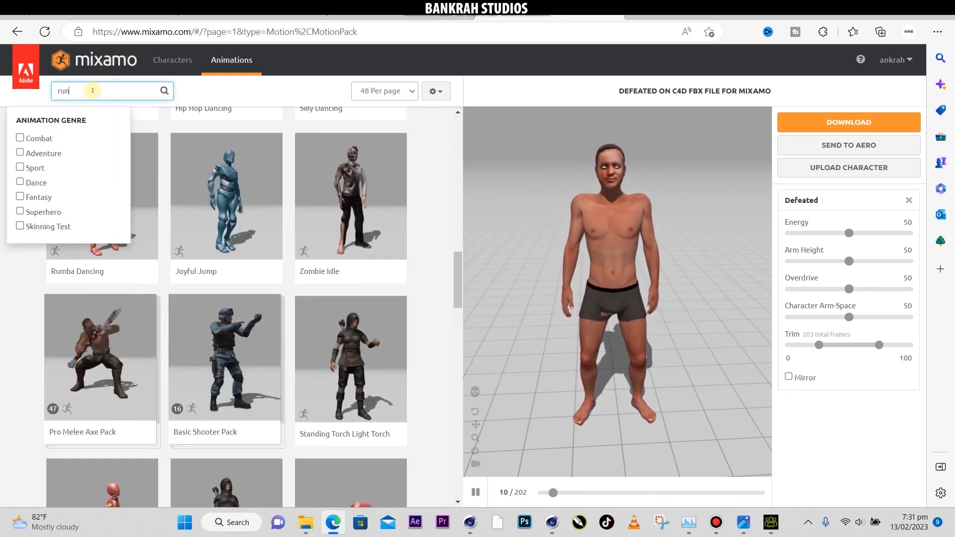
key("Return")
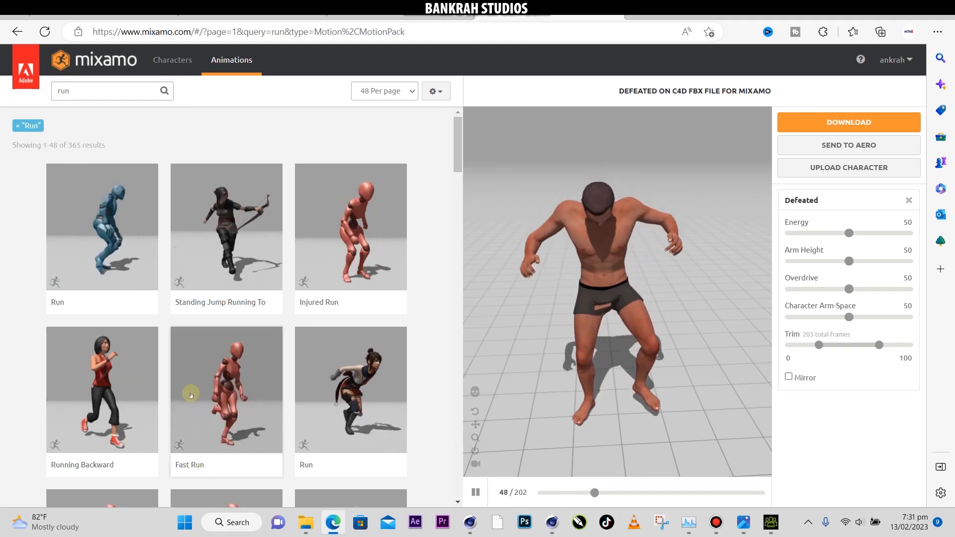
left_click(224, 374)
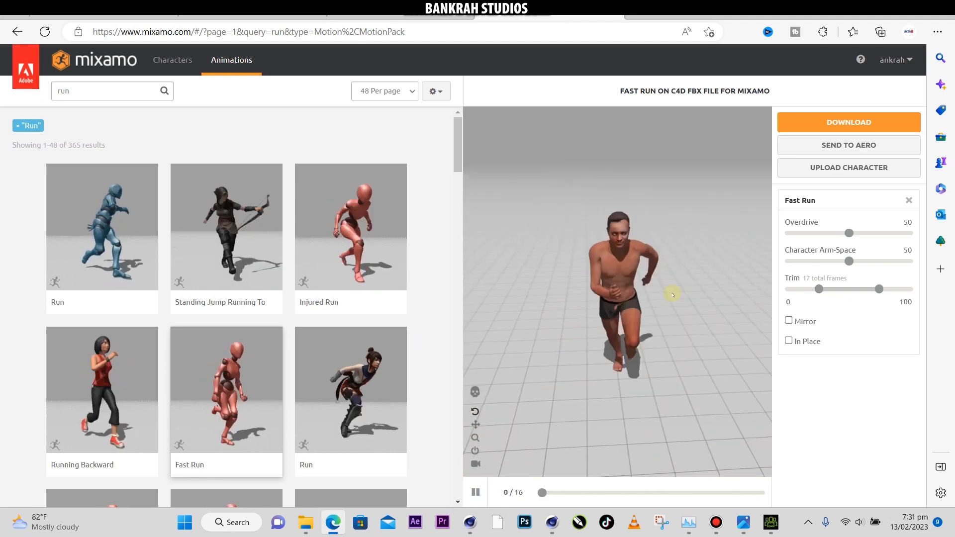
- Make the Fast Run animation play in place and lower its Overdrive to 16
left_click(788, 341)
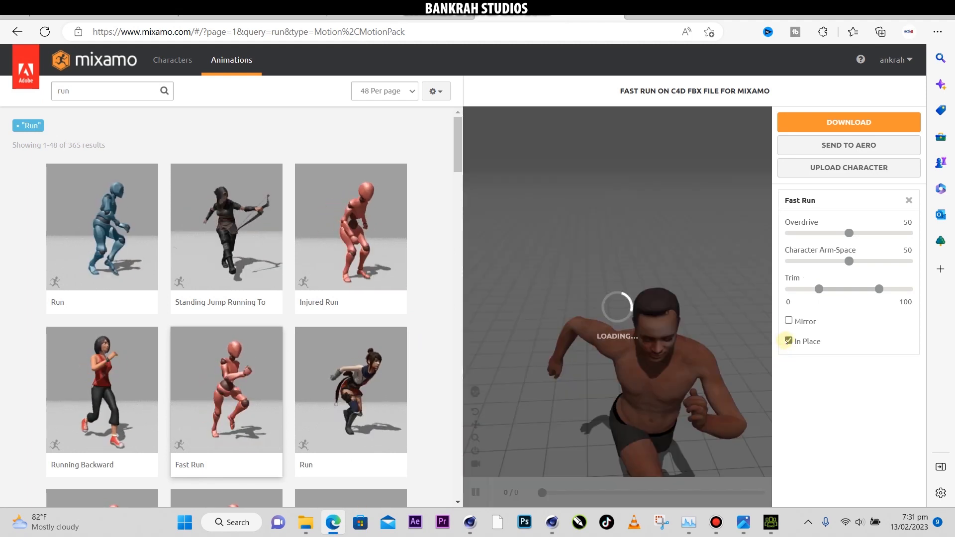
left_click_drag(658, 323, 573, 304)
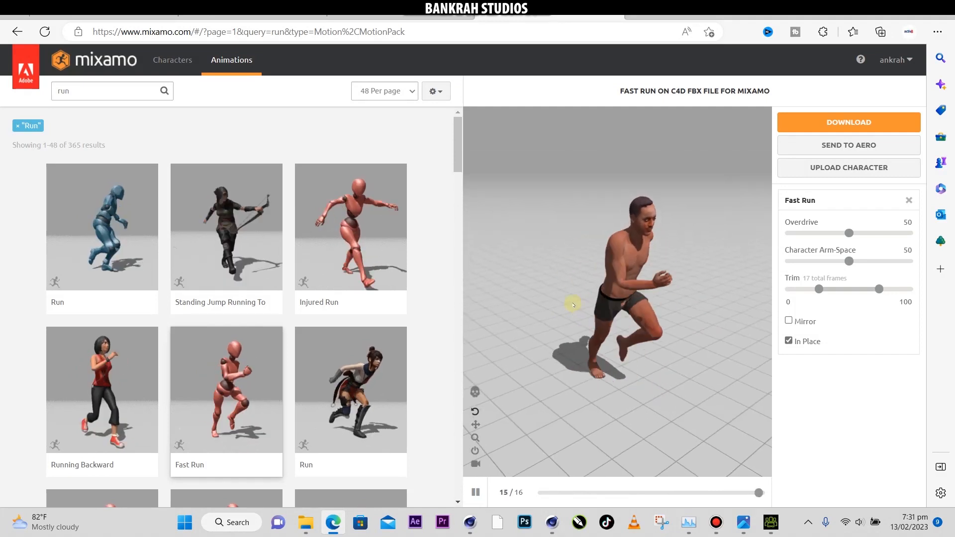
left_click(825, 233)
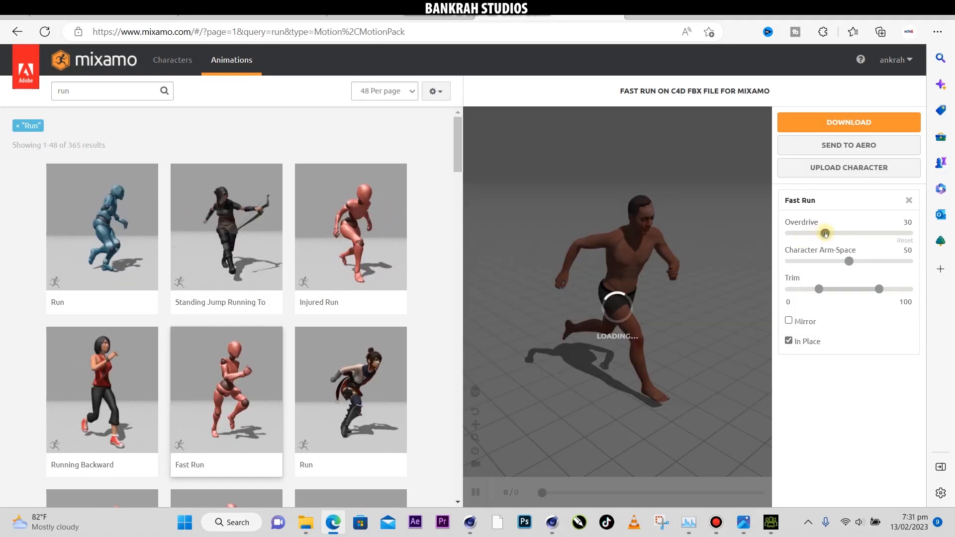
left_click_drag(826, 233, 807, 232)
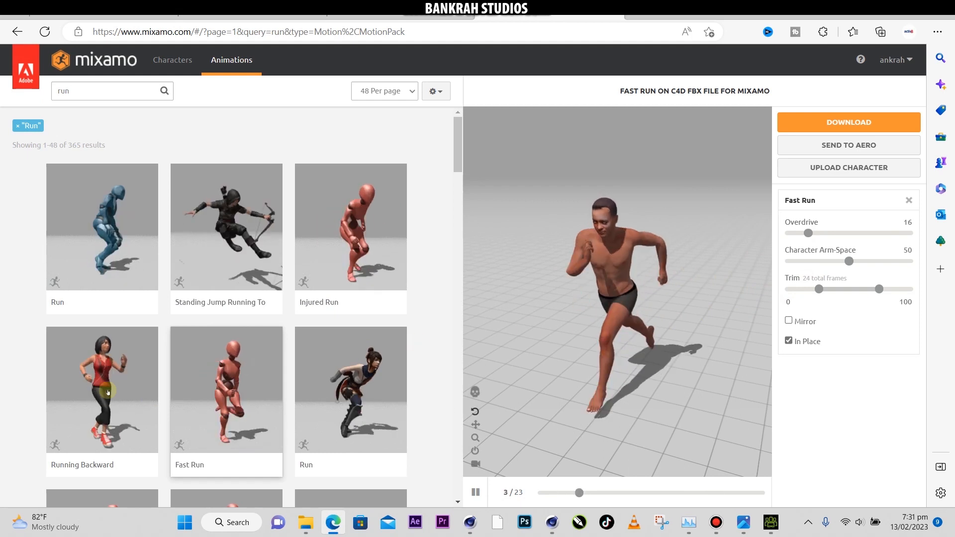
- Browse the run animation results for other running styles and check the Fast Run preview from the front
scroll(108, 392, "down", 1)
scroll(217, 409, "down", 3)
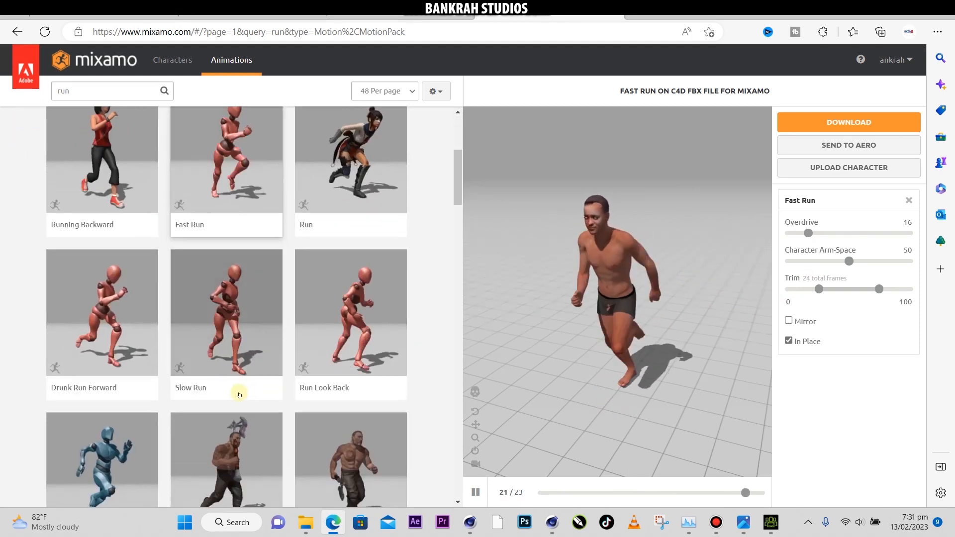
left_click_drag(589, 360, 588, 357)
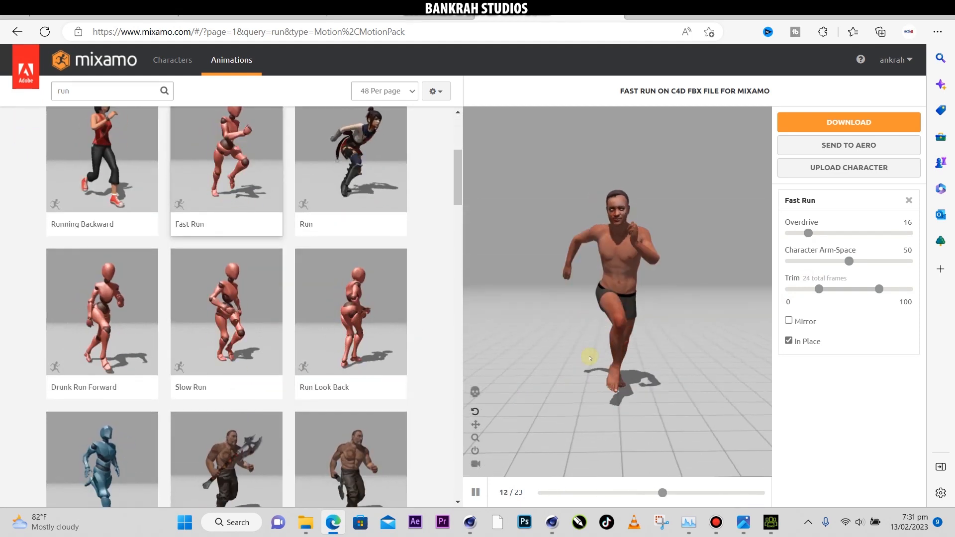
scroll(268, 387, "down", 8)
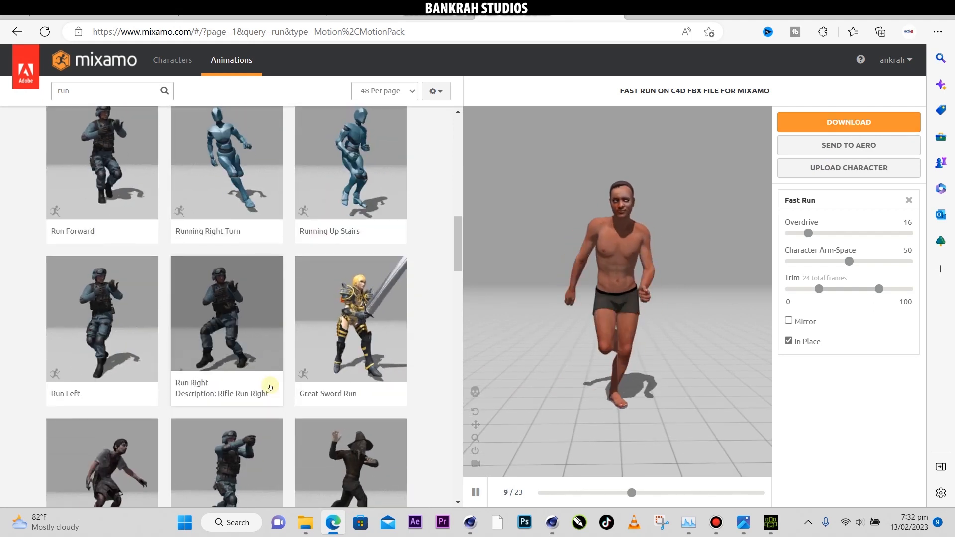
scroll(269, 387, "down", 7)
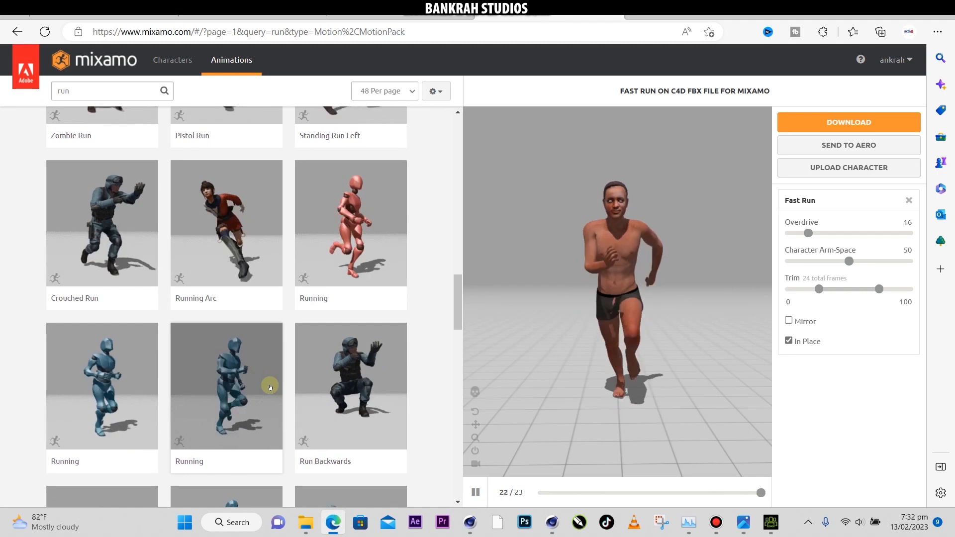
scroll(270, 388, "down", 4)
scroll(269, 387, "down", 6)
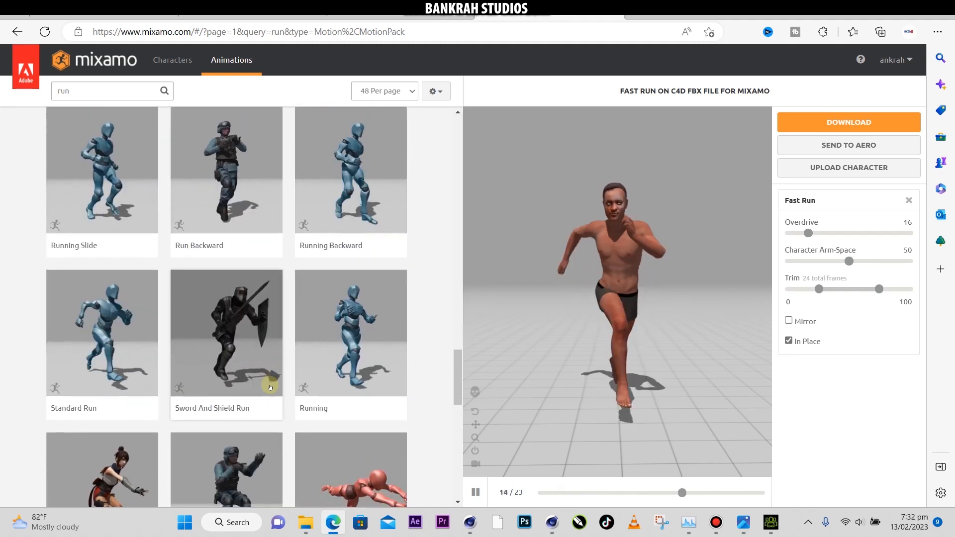
scroll(269, 387, "up", 12)
- Filter the run animations to the Combat genre and browse the results down to the end of the page
left_click(85, 92)
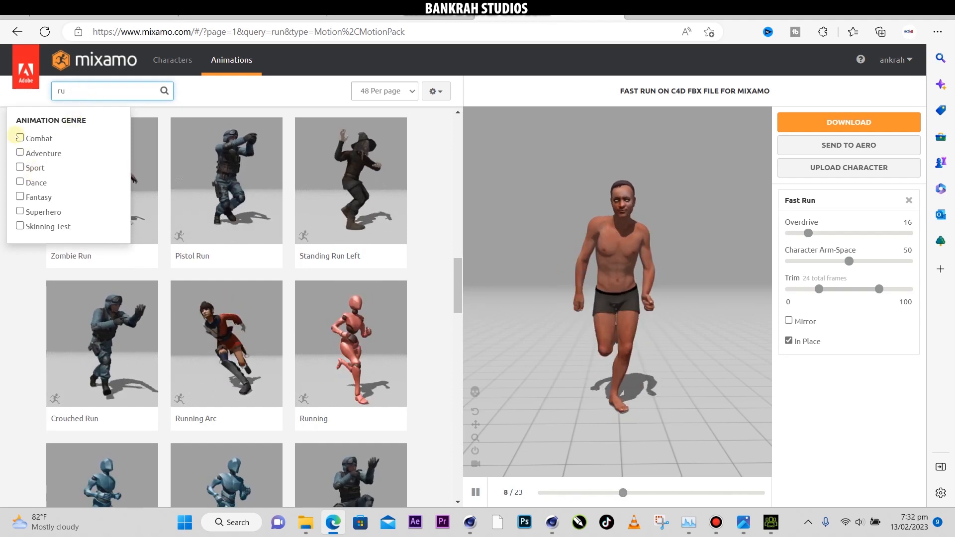
left_click(20, 138)
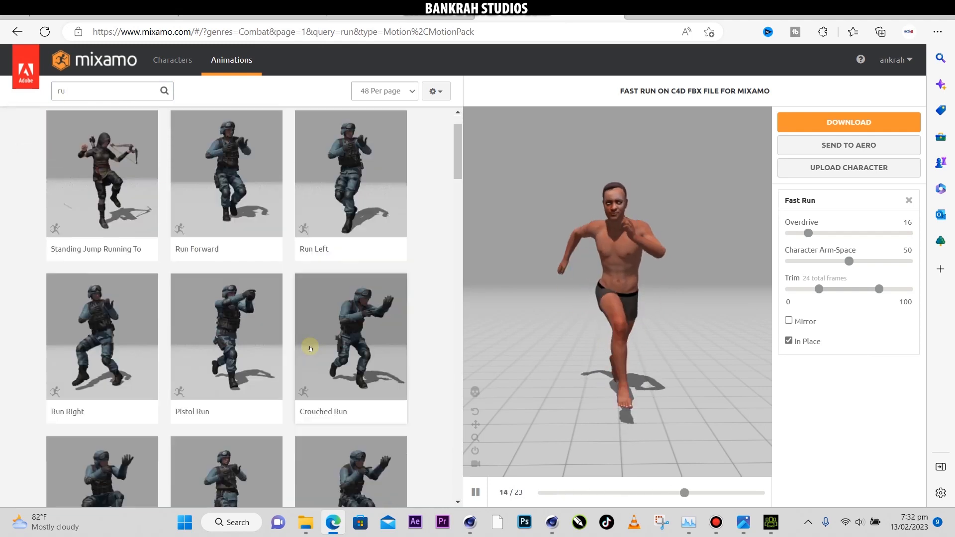
scroll(298, 349, "down", 10)
scroll(287, 357, "down", 15)
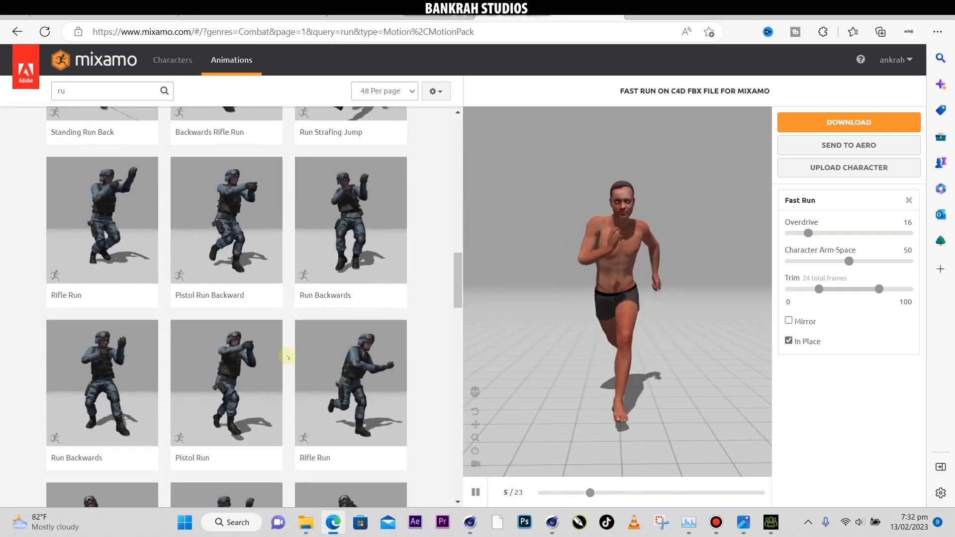
scroll(268, 256, "down", 10)
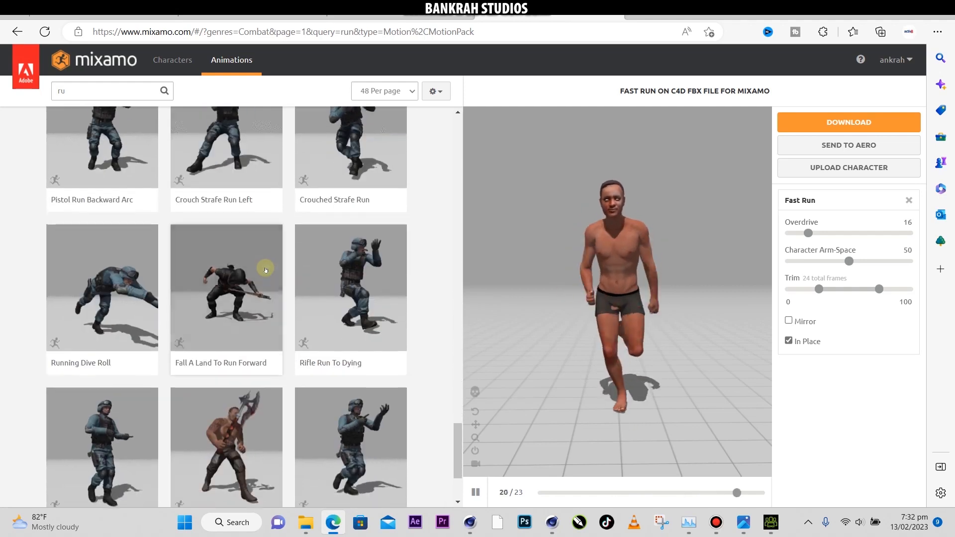
scroll(266, 270, "down", 3)
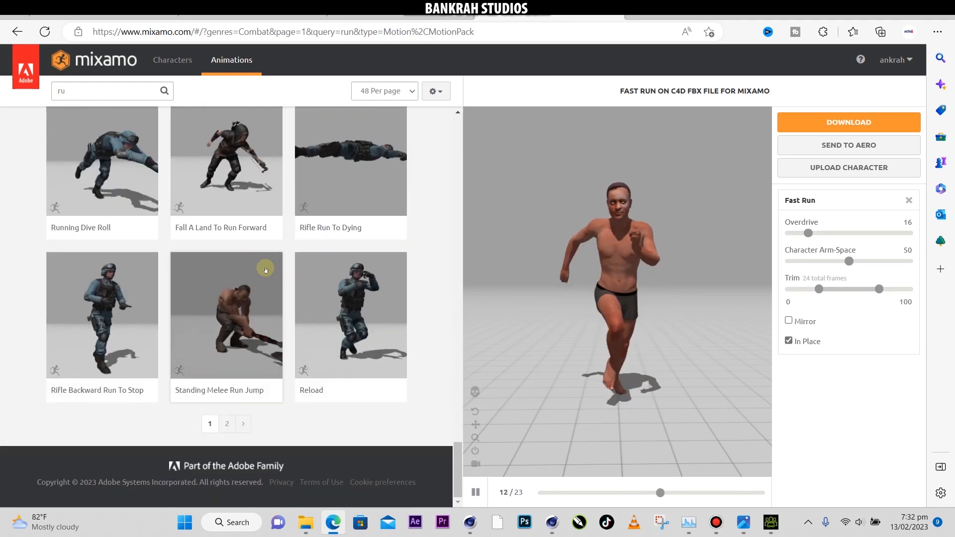
- Apply the Driving animation from a "driving" search and check its download settings without downloading
left_click(240, 300)
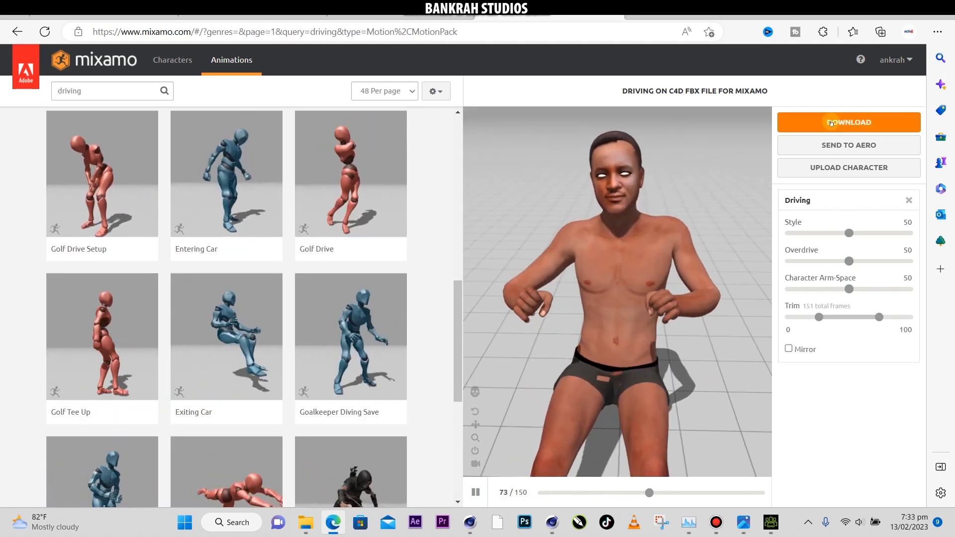
left_click(793, 128)
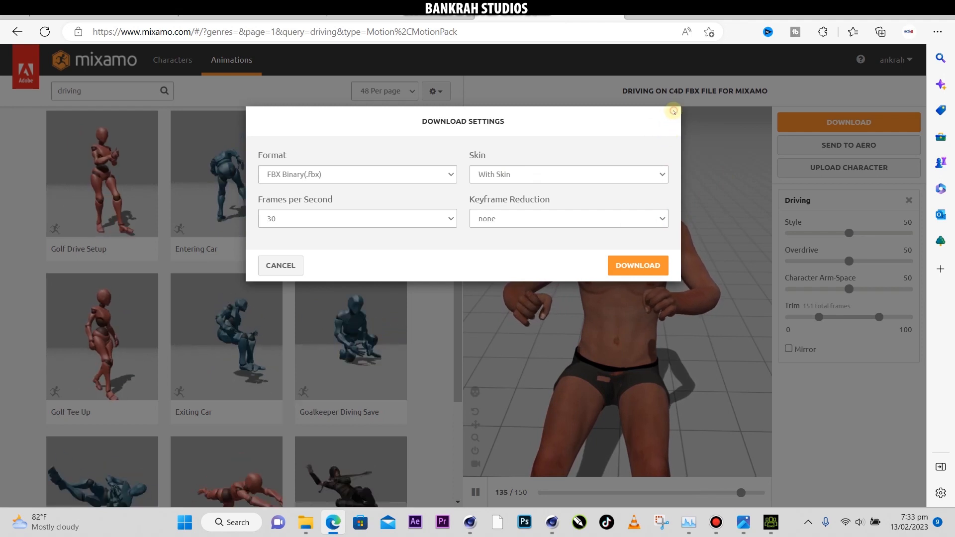
left_click(280, 265)
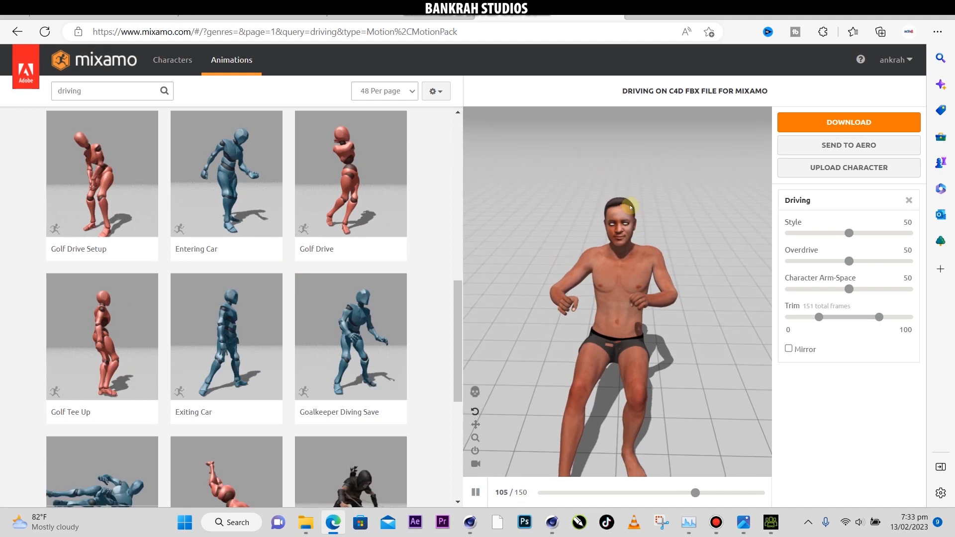
- Apply the Goalkeeper Diving Save animation to the character and close the Corona error message window
left_click_drag(670, 326, 653, 344)
scroll(341, 341, "down", 2)
left_click(334, 211)
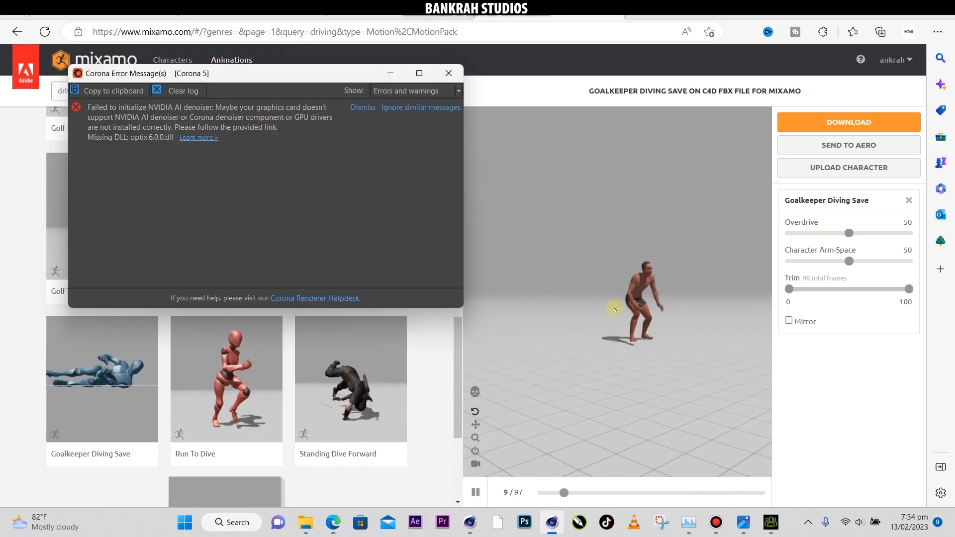
left_click(438, 78)
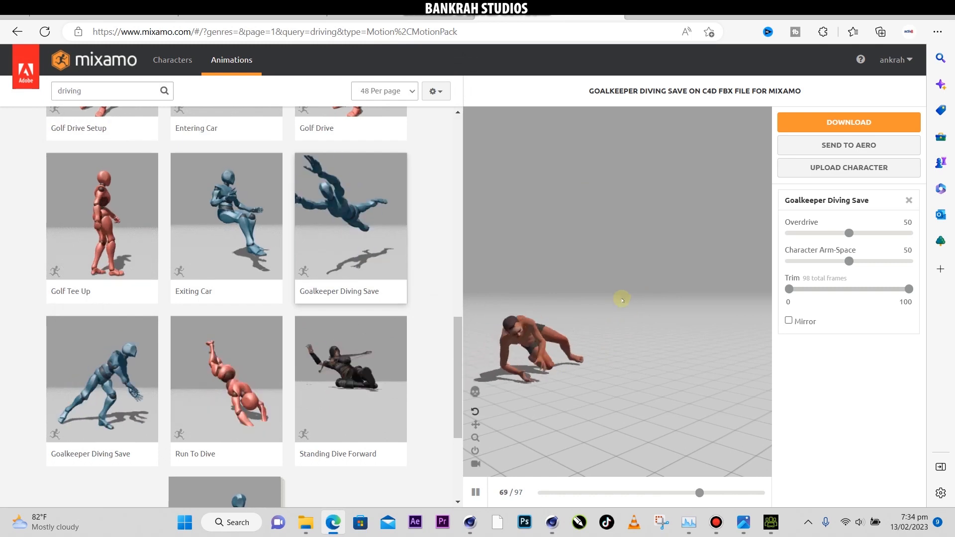